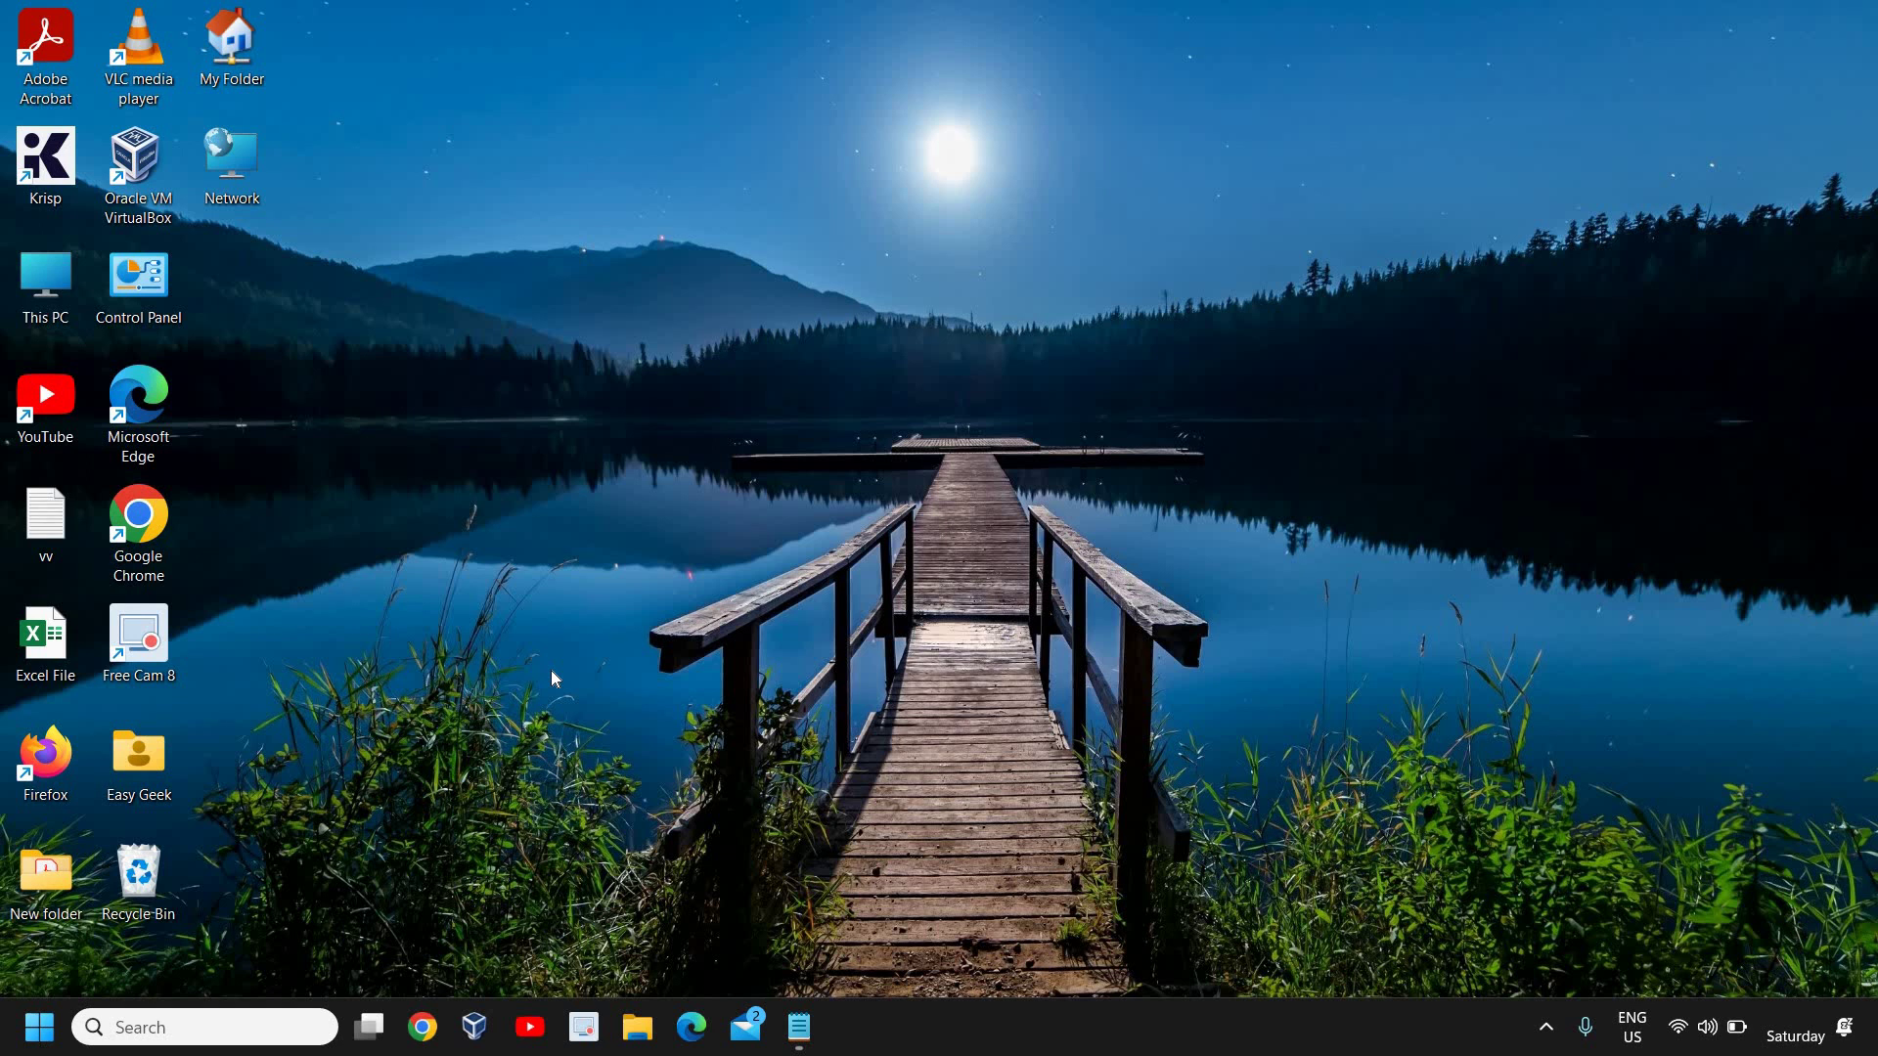
Step: Launch Chrome and run a Google search for 'bluestacks'
left_click(423, 1027)
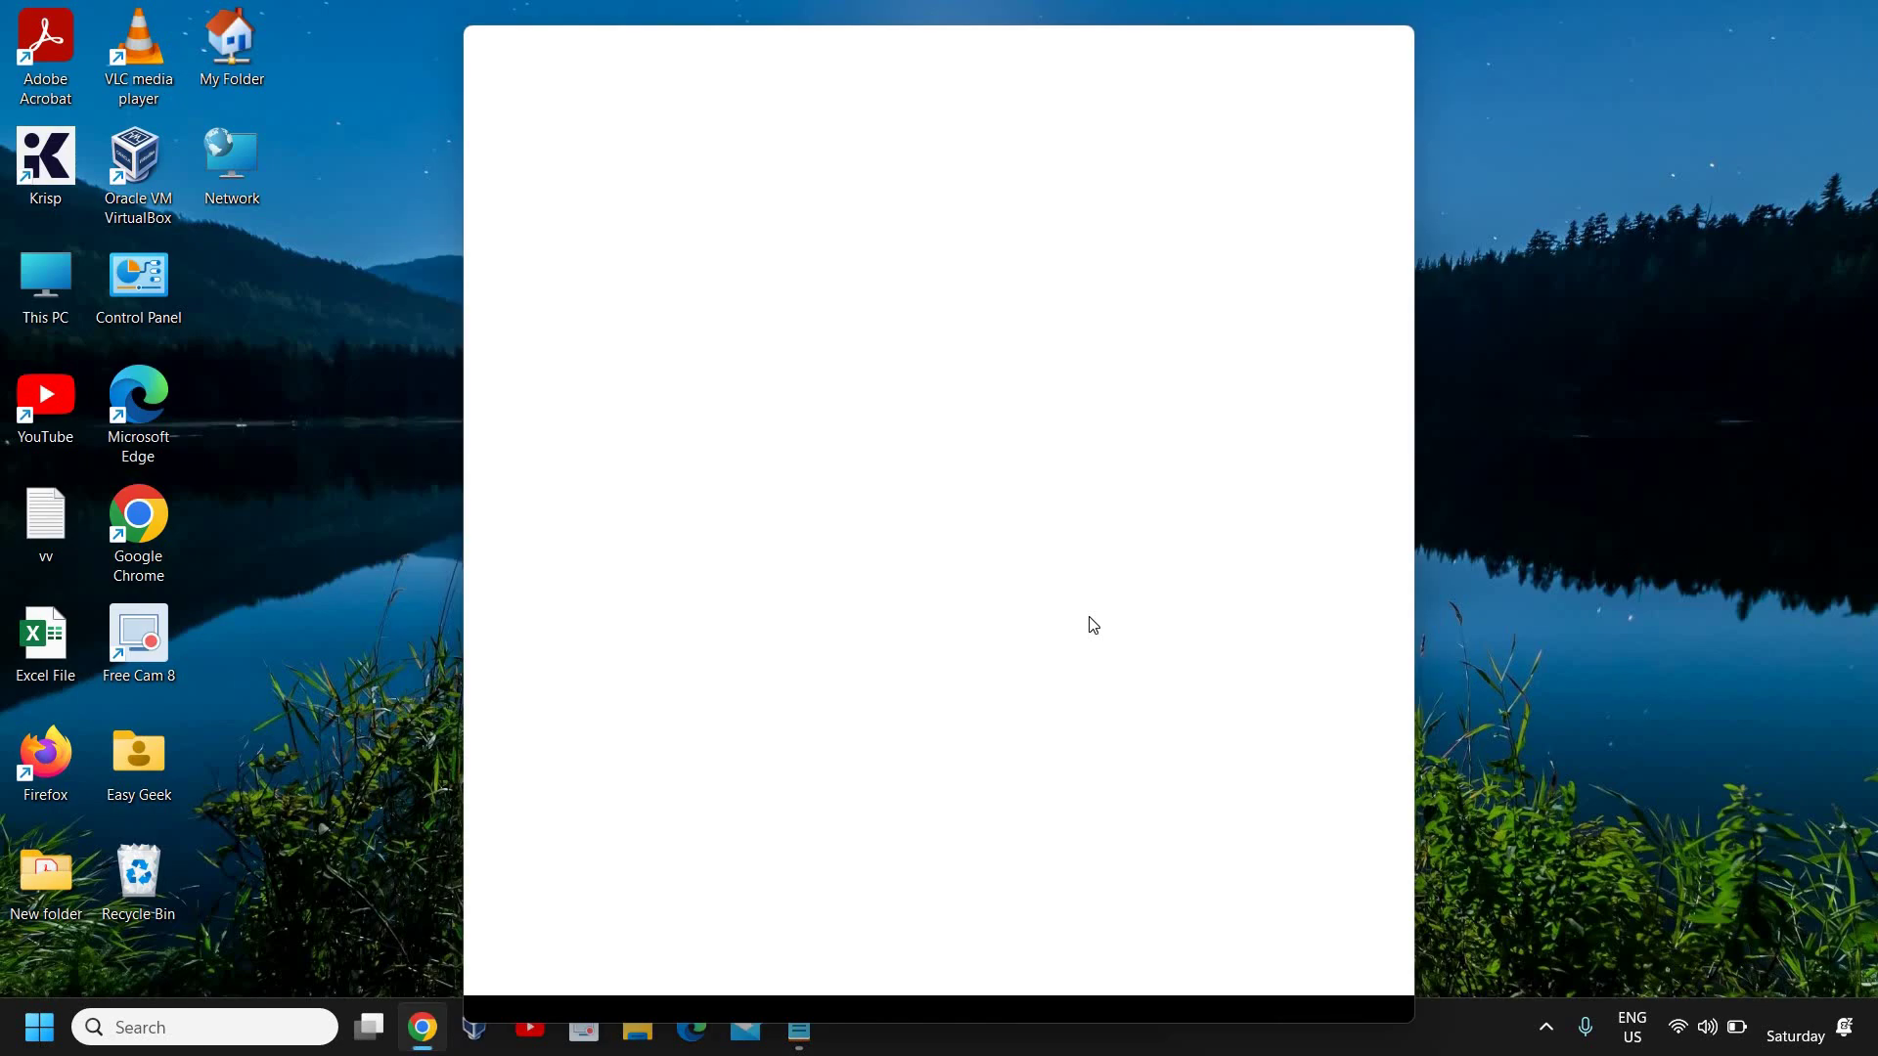
left_click(1338, 43)
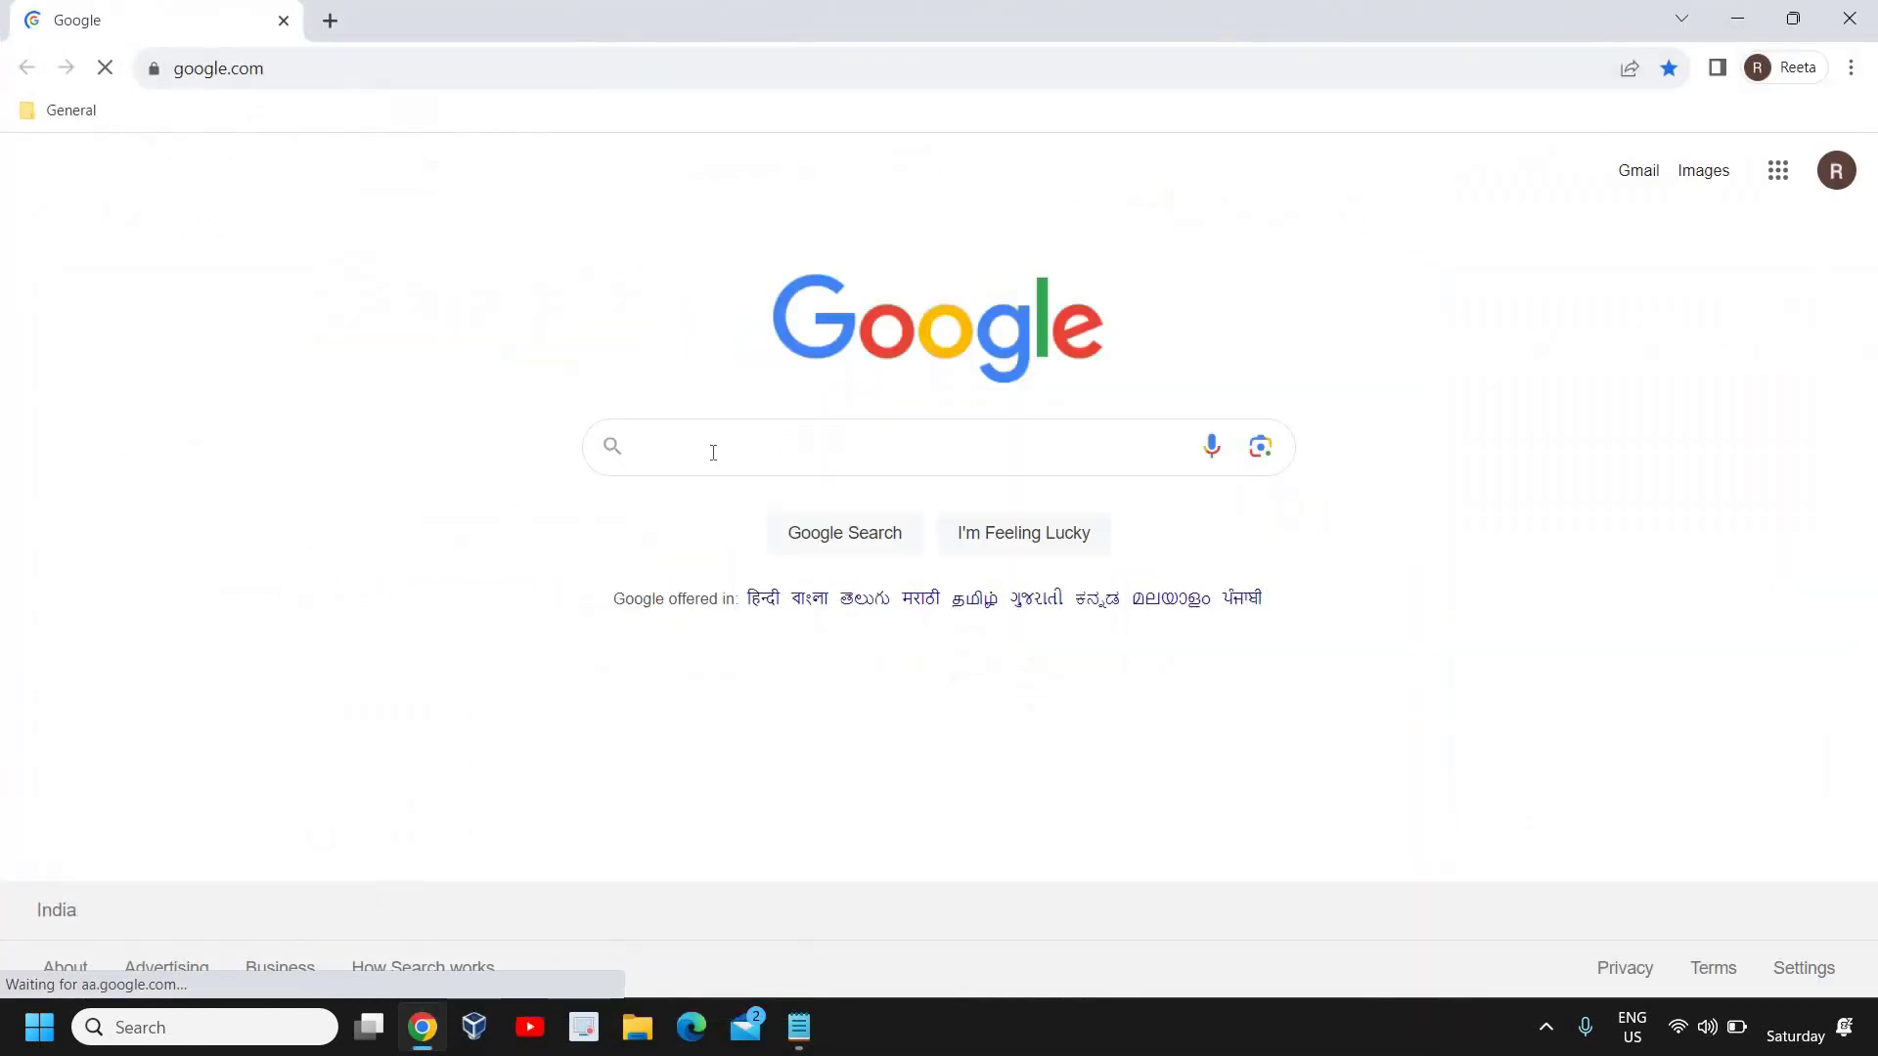
left_click(714, 452)
type("blue")
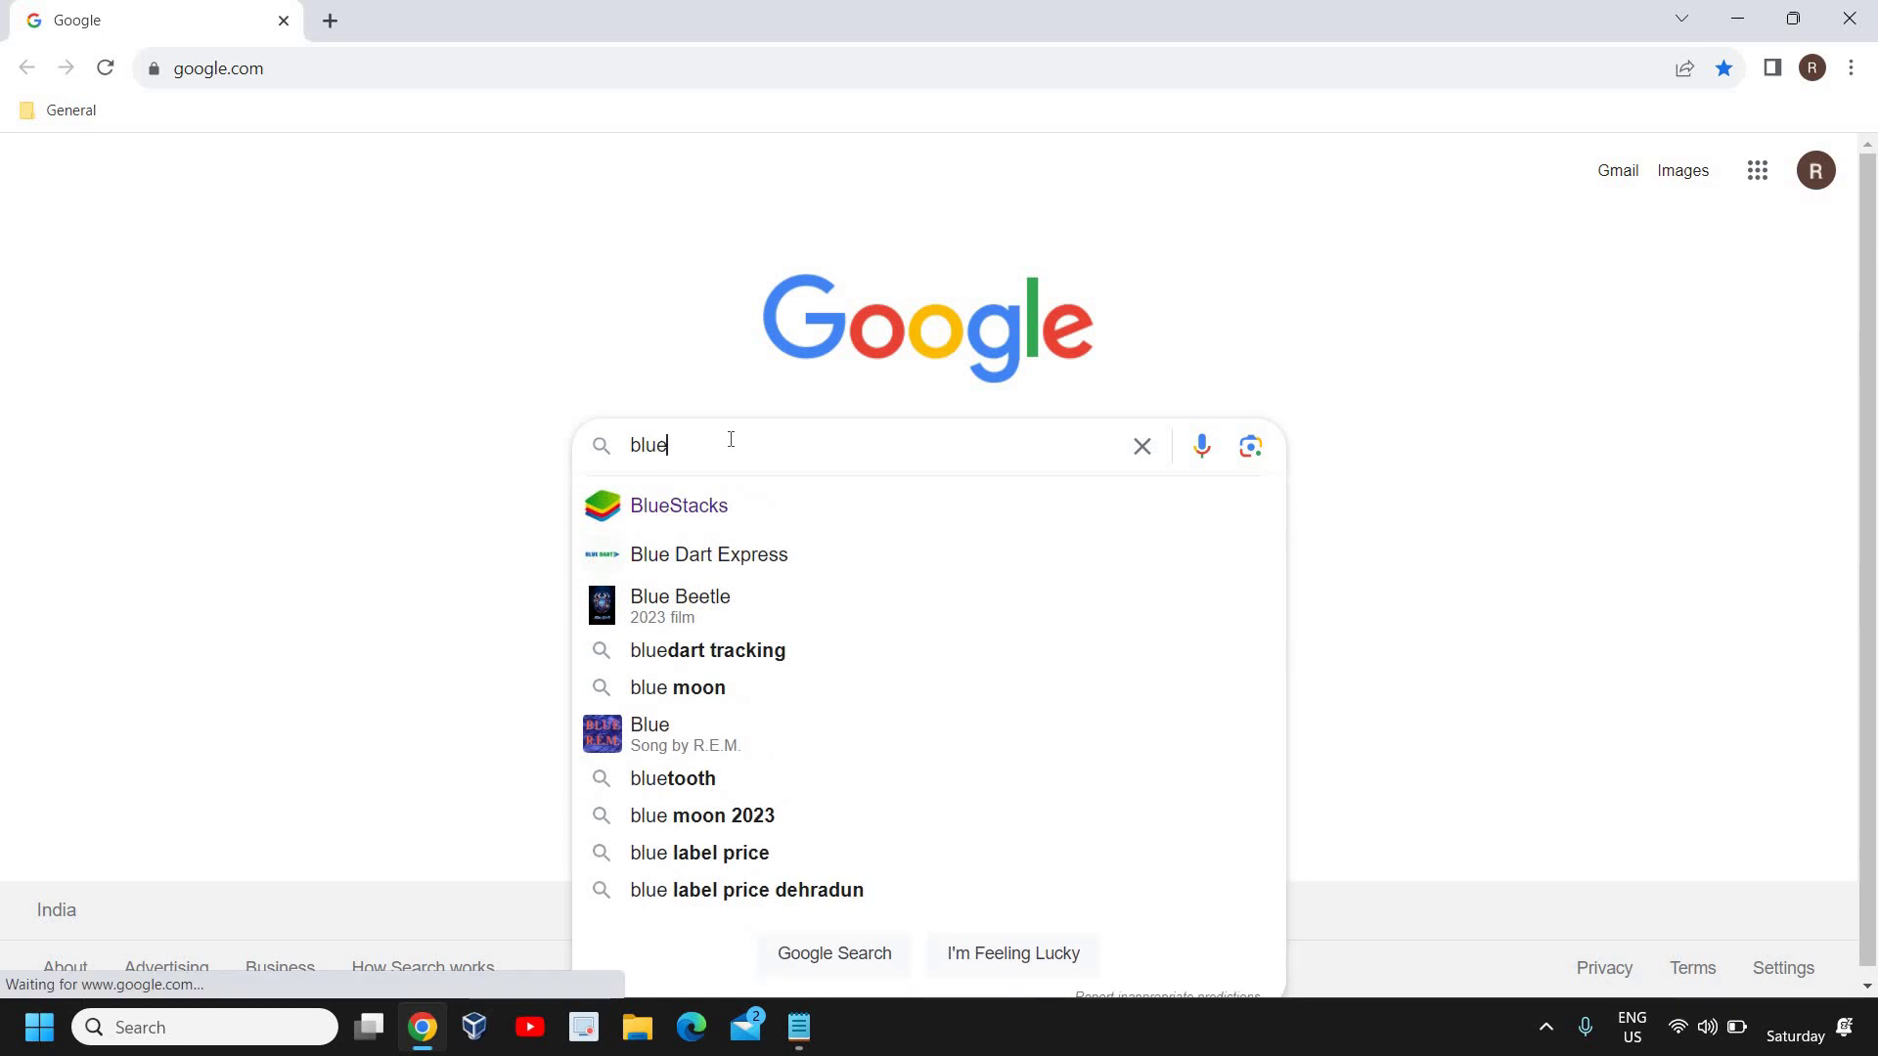
type("stac")
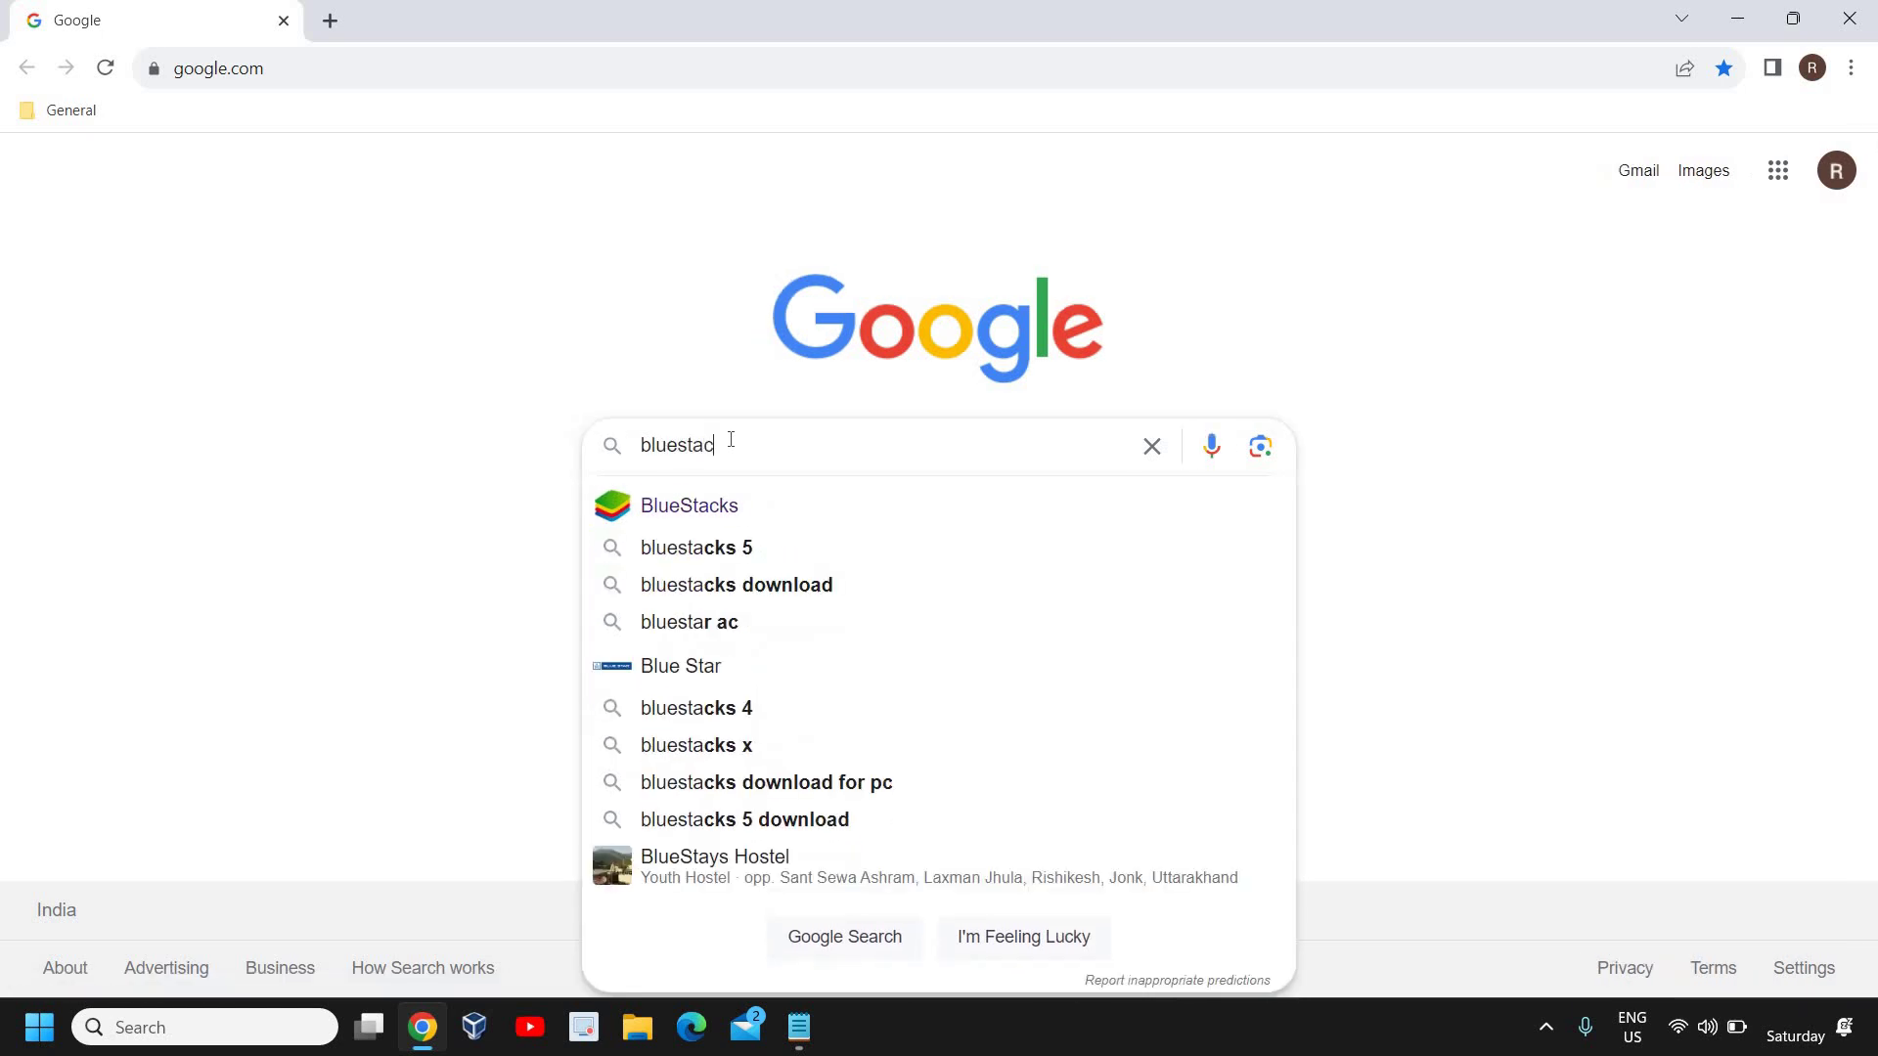
type("ks")
key("Return")
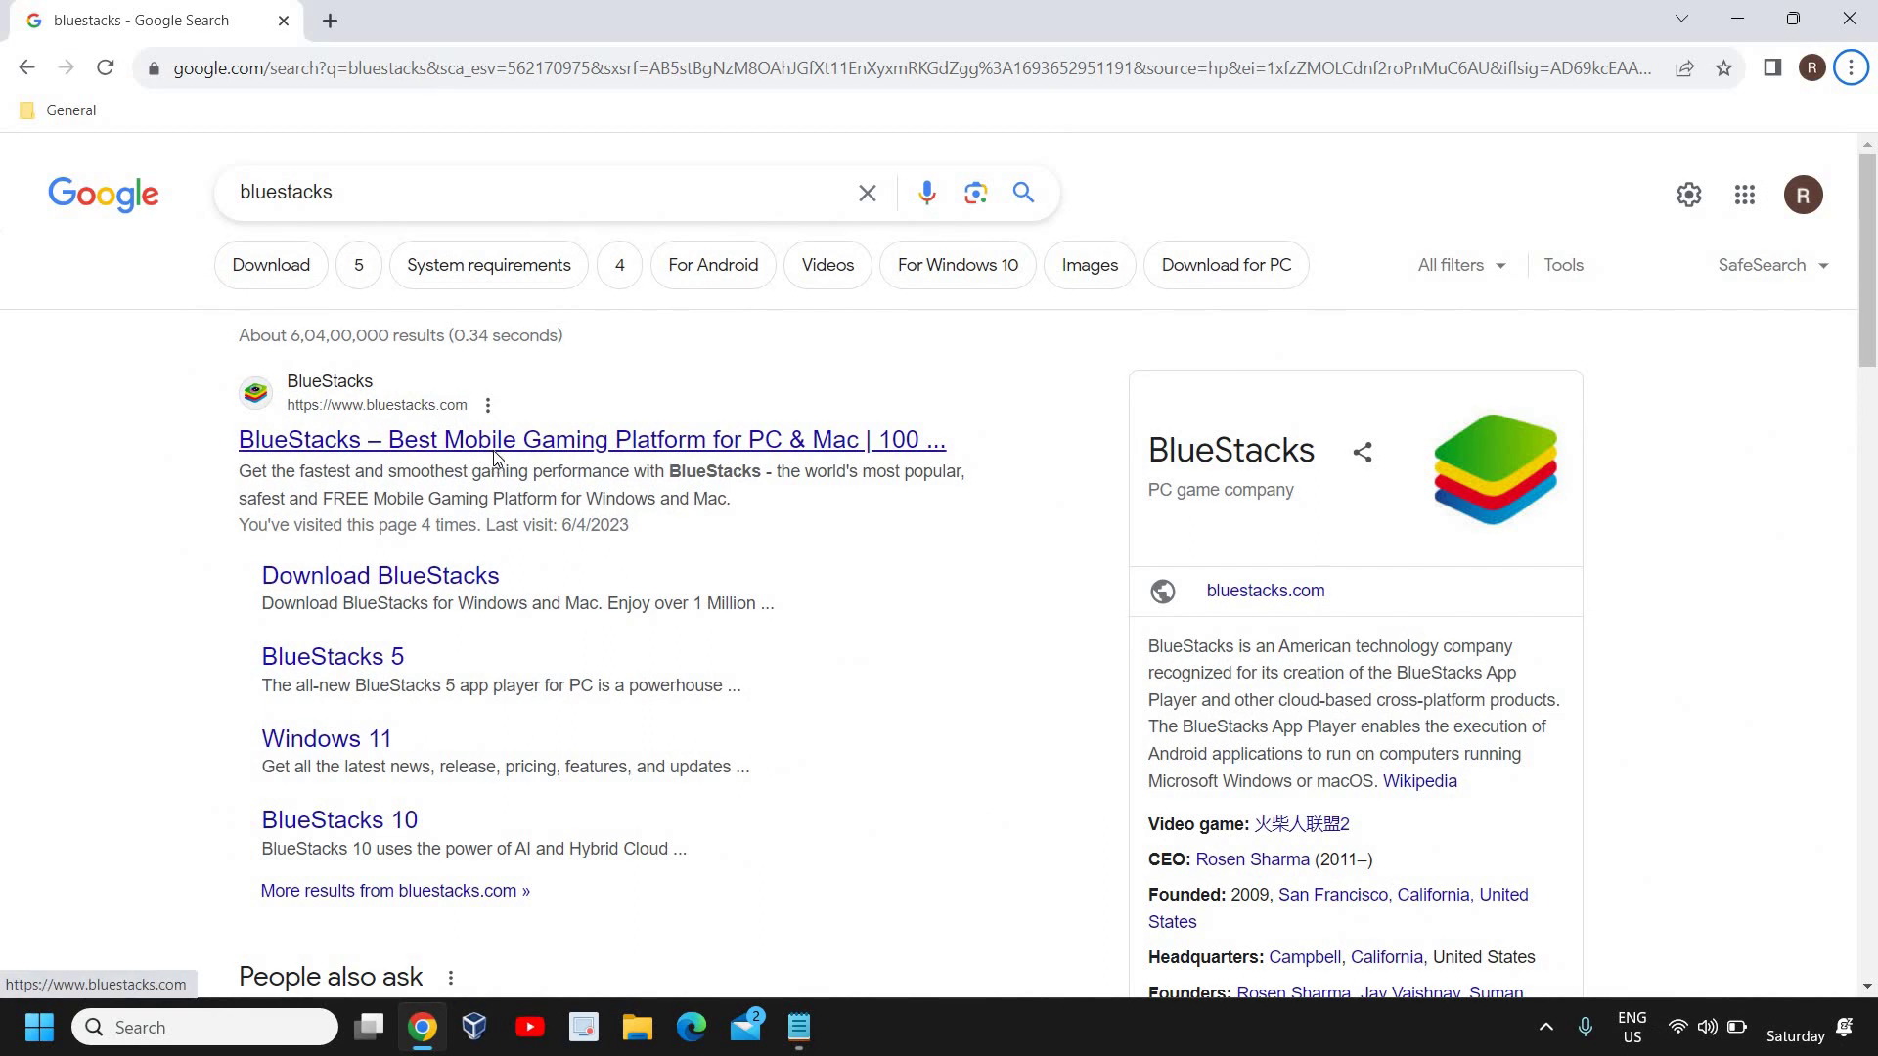
Step: Open the 'BlueStacks – Best Mobile Gaming Platform' result to reach bluestacks.com
left_click(493, 447)
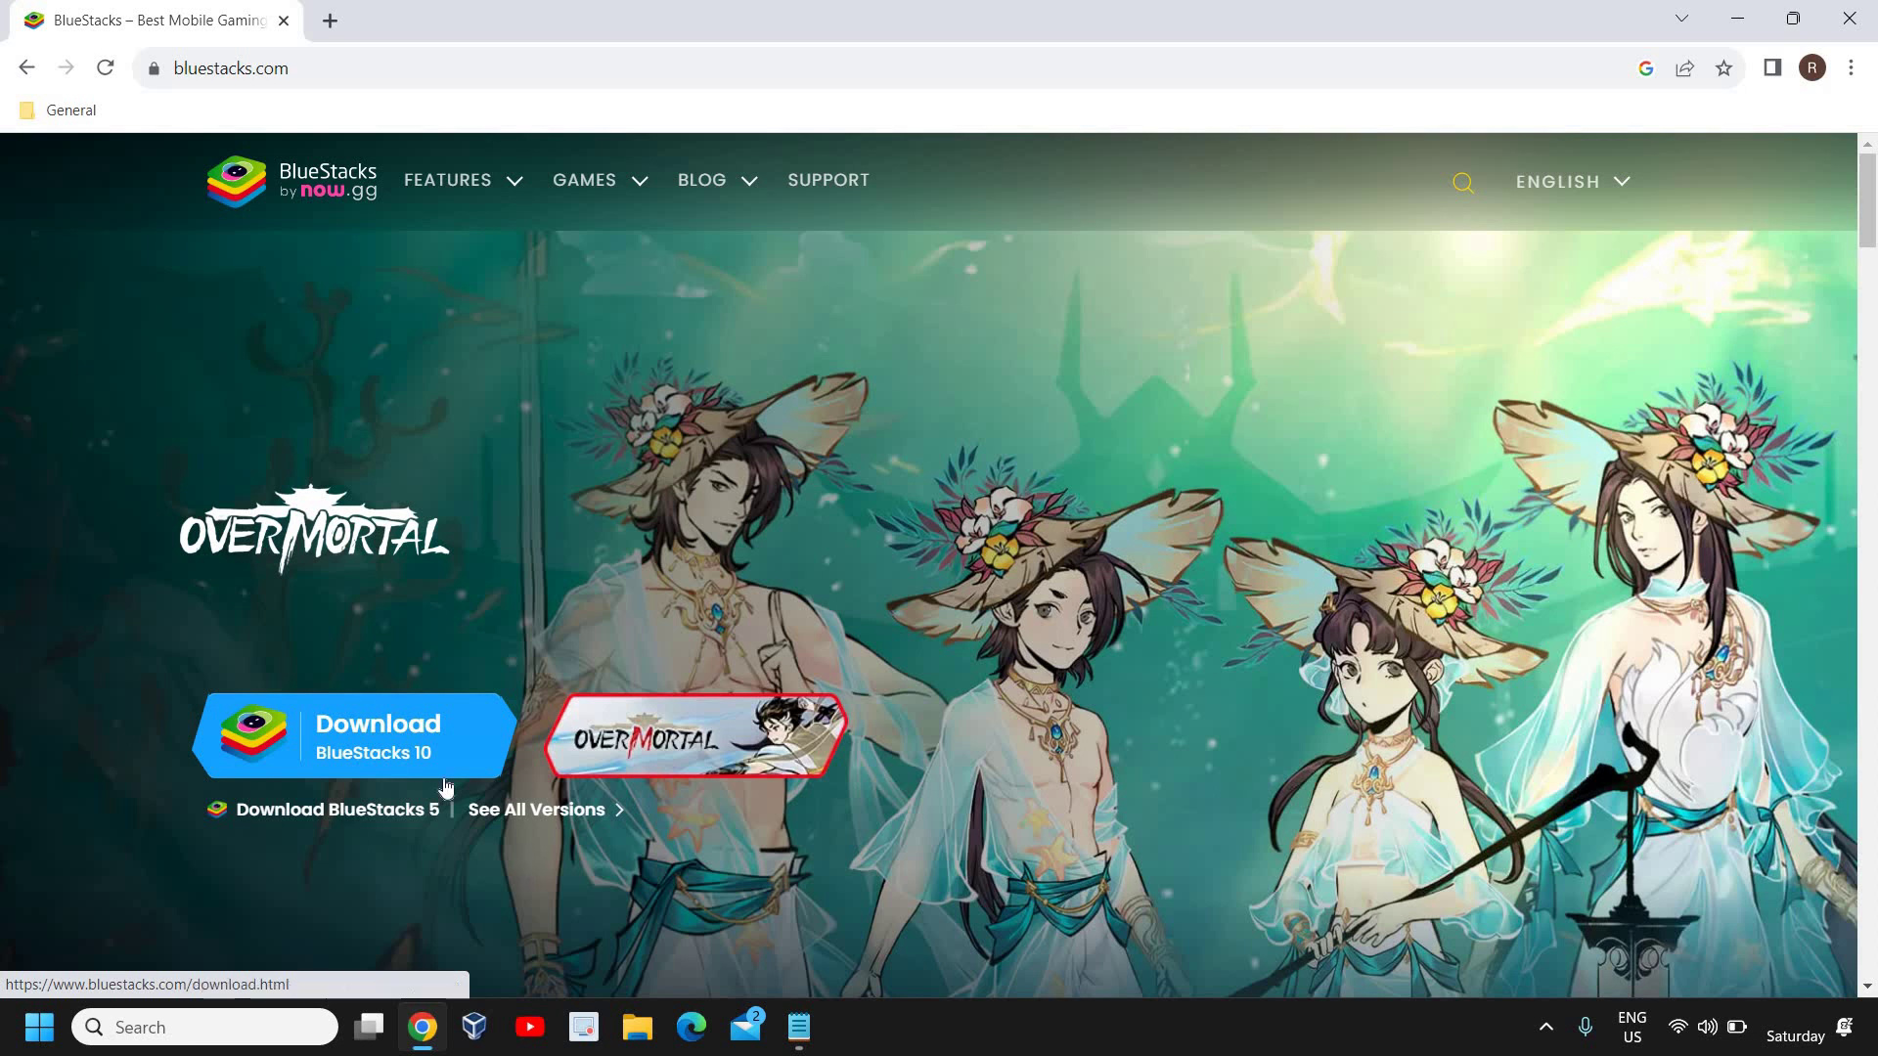
Step: Download the BlueStacks 5 installer, run the .exe from Chrome's downloads, and minimize Chrome
left_click(382, 817)
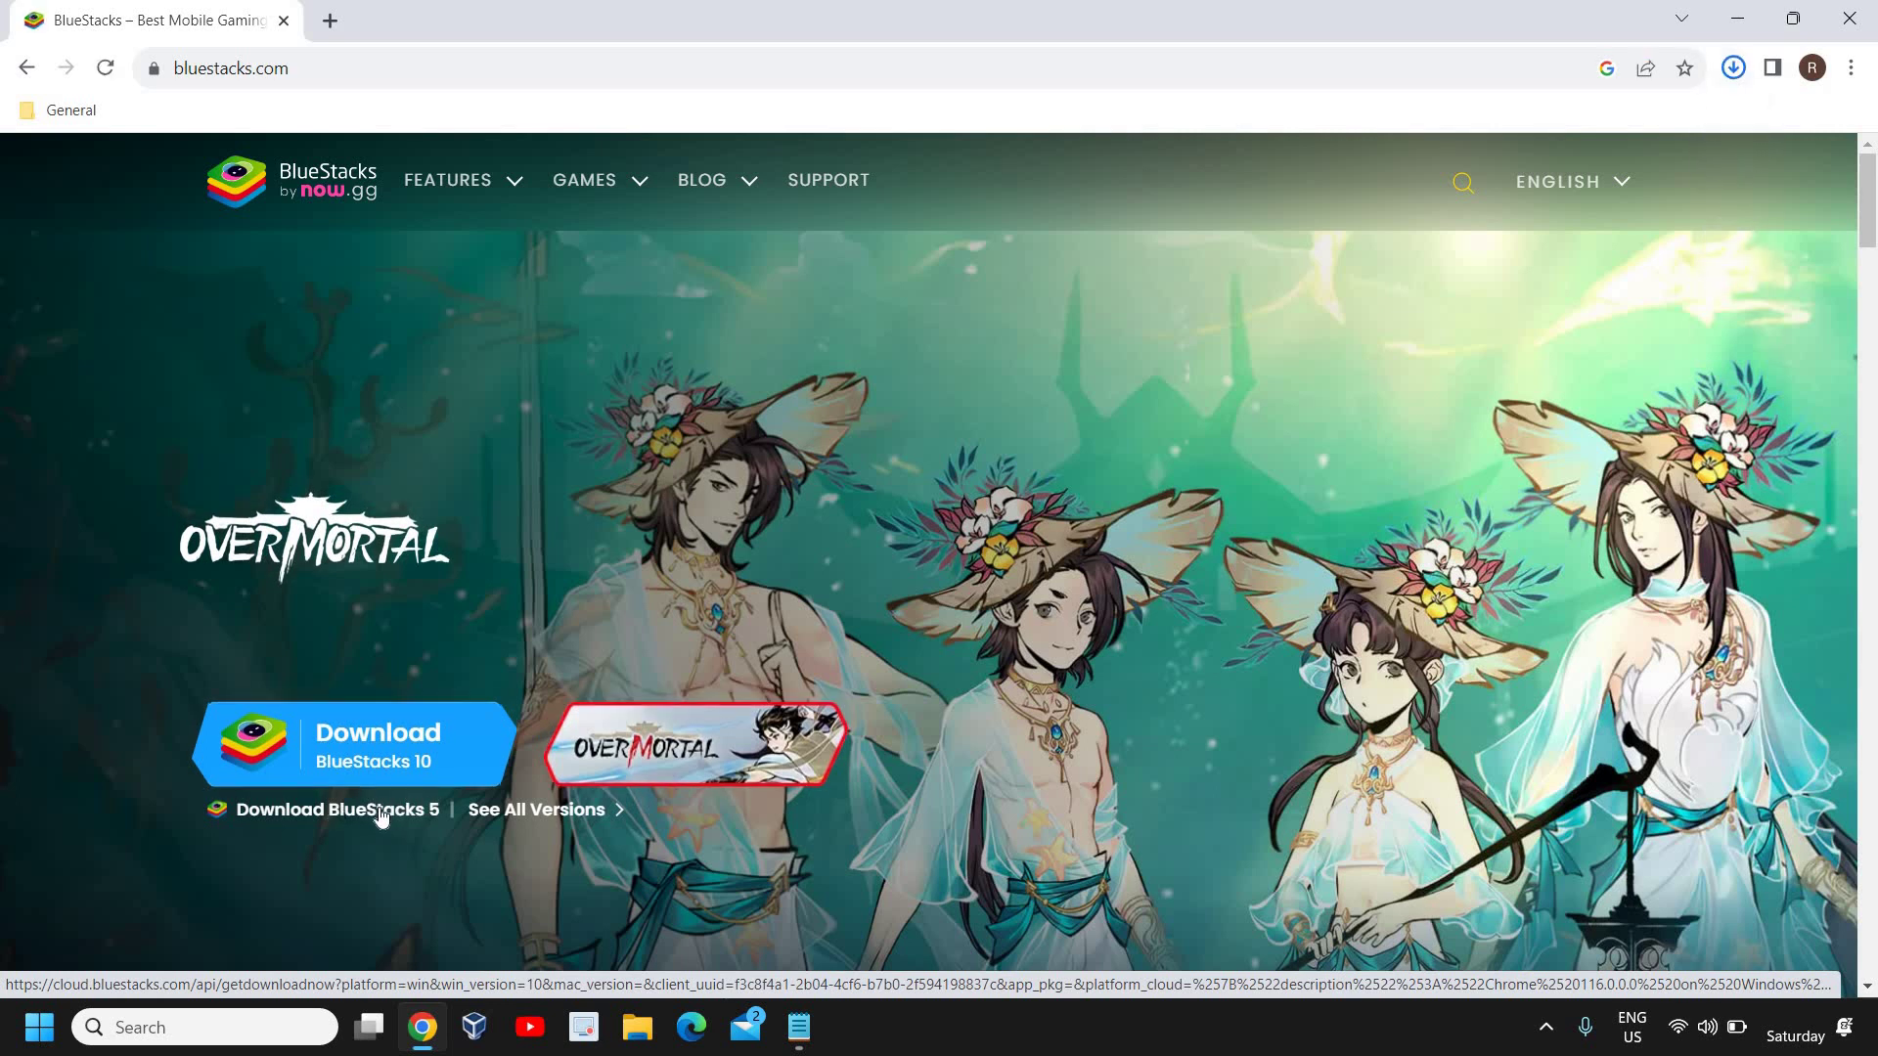
left_click(1734, 68)
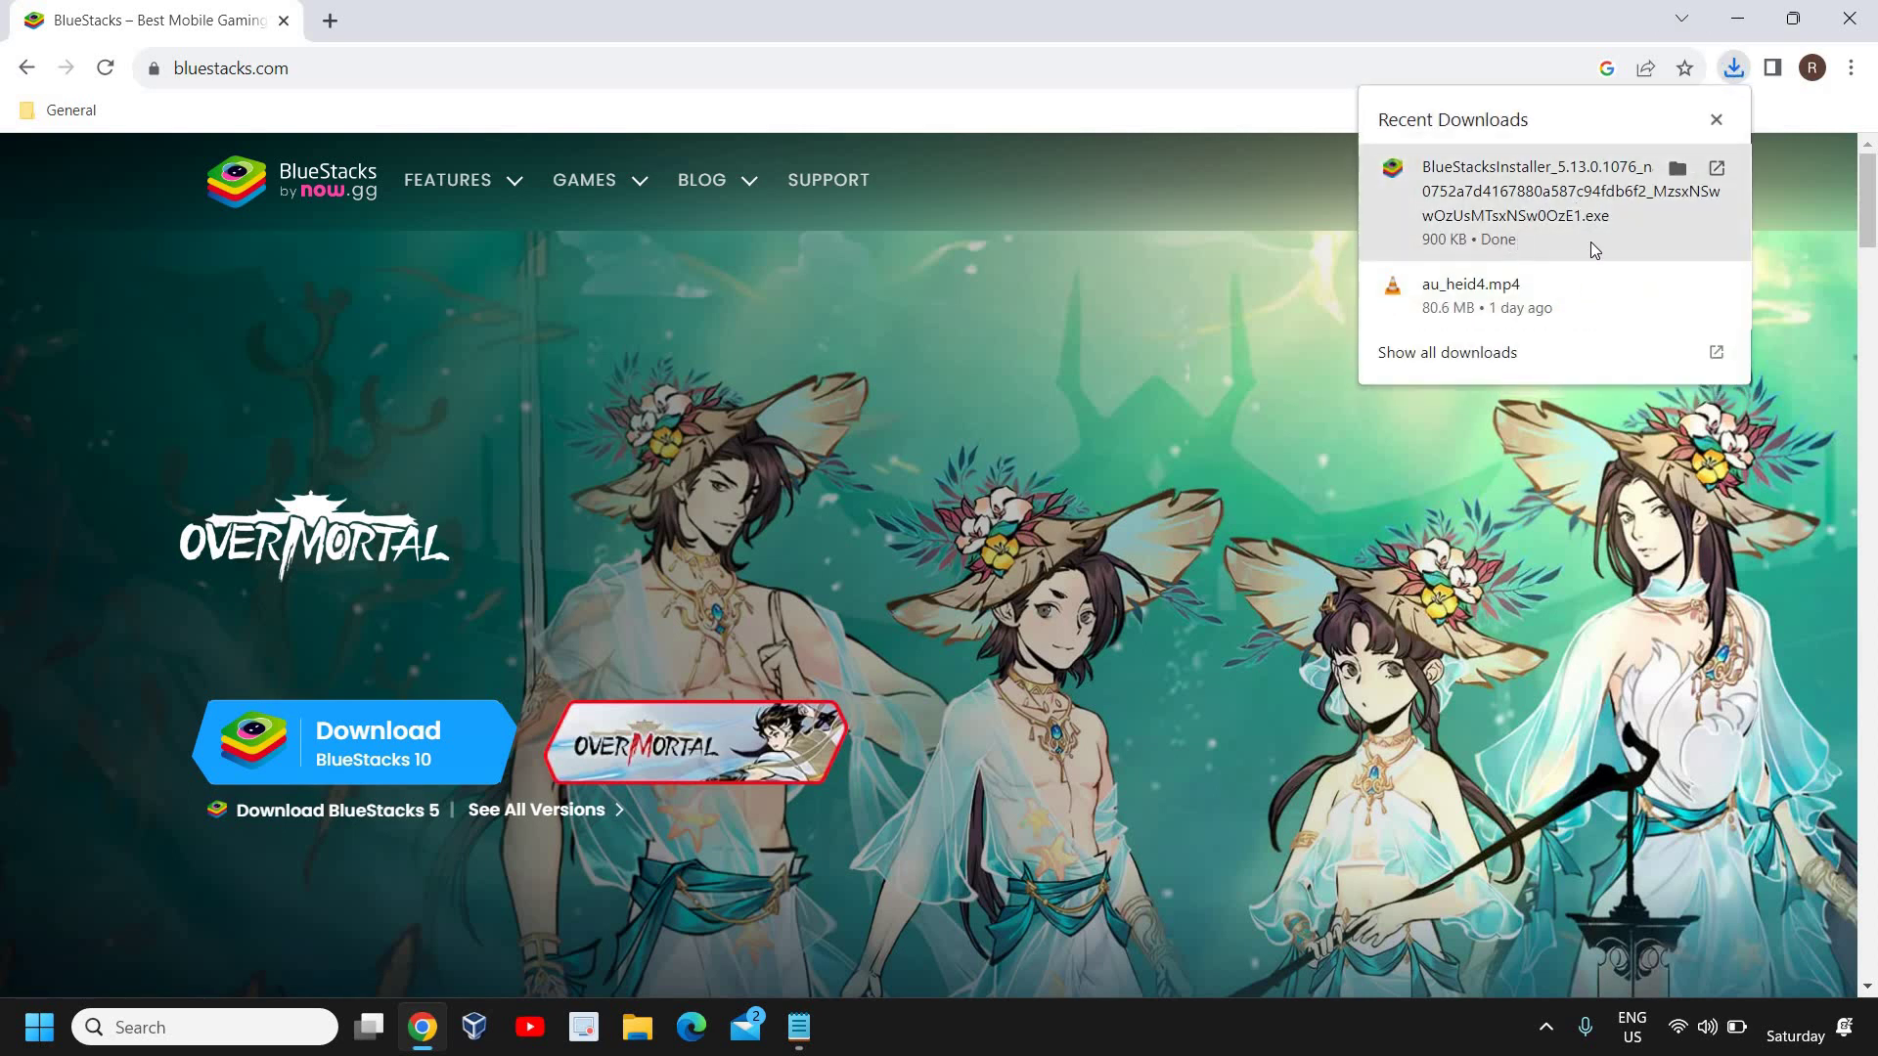
left_click(1584, 205)
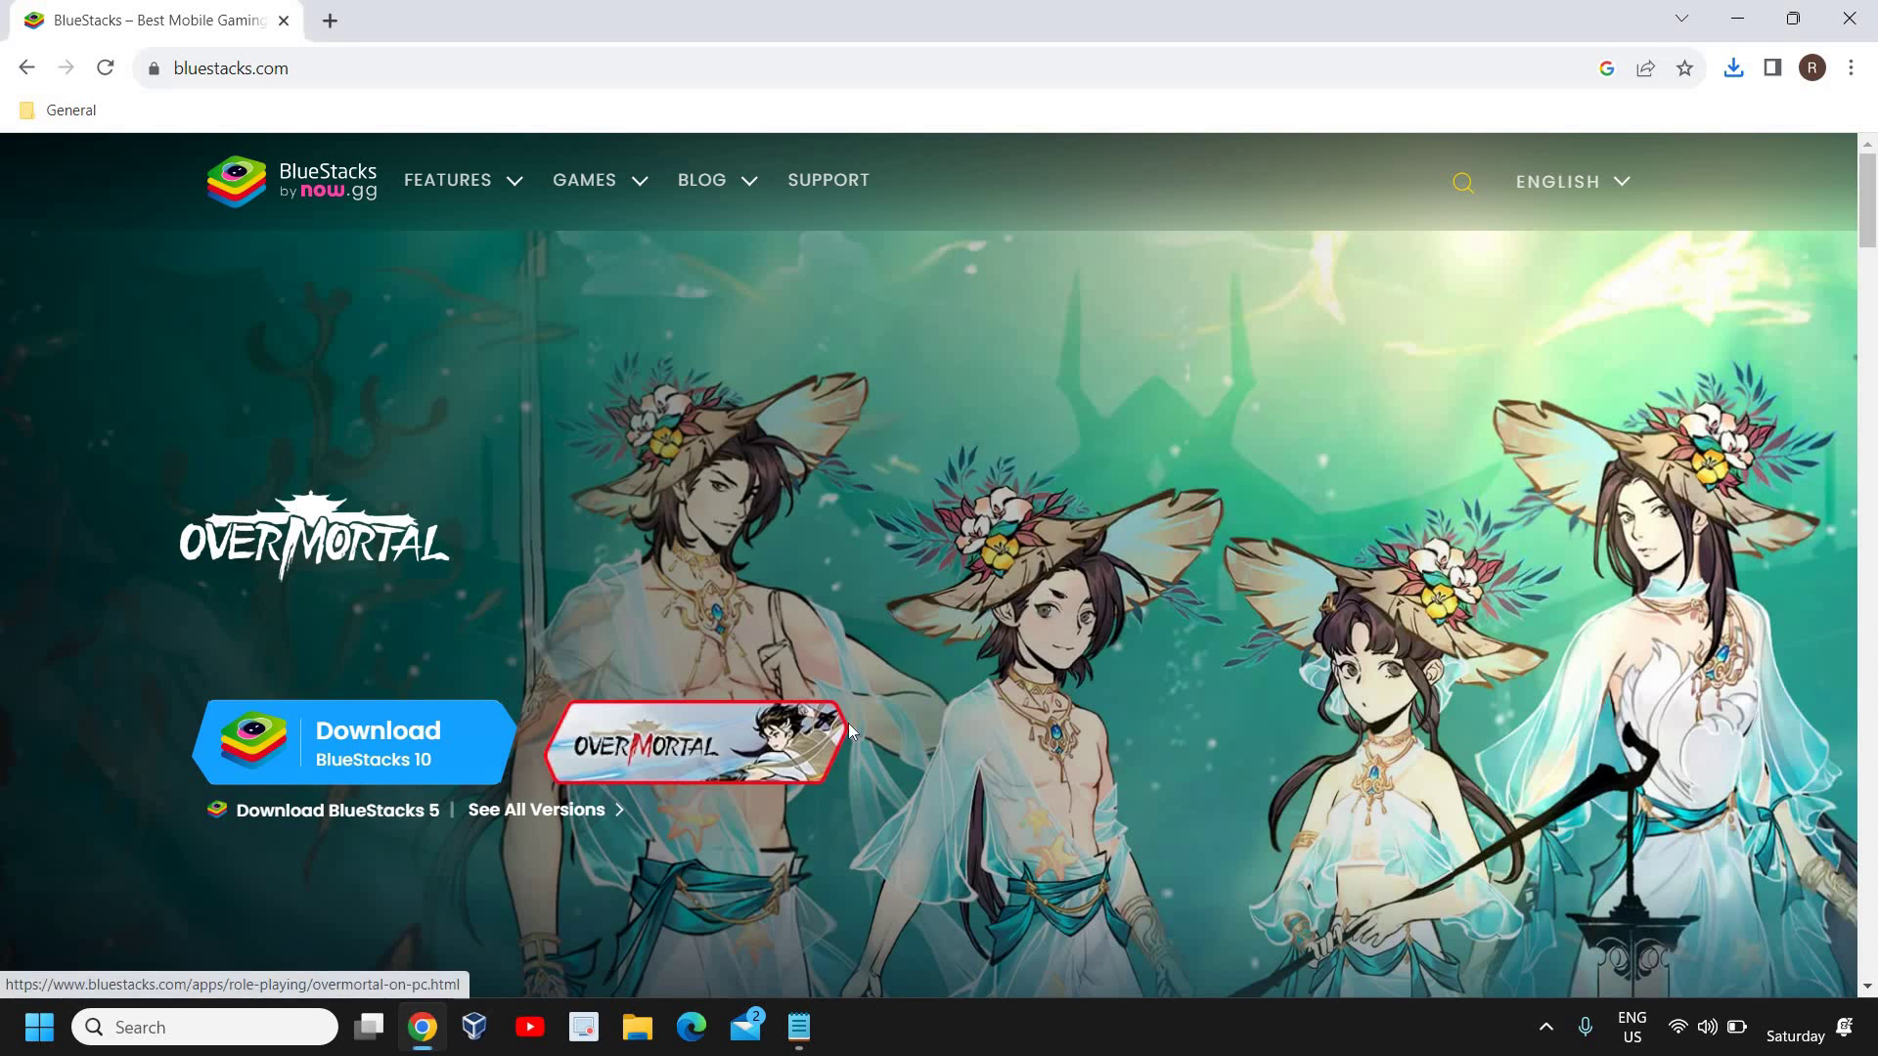
left_click(1742, 22)
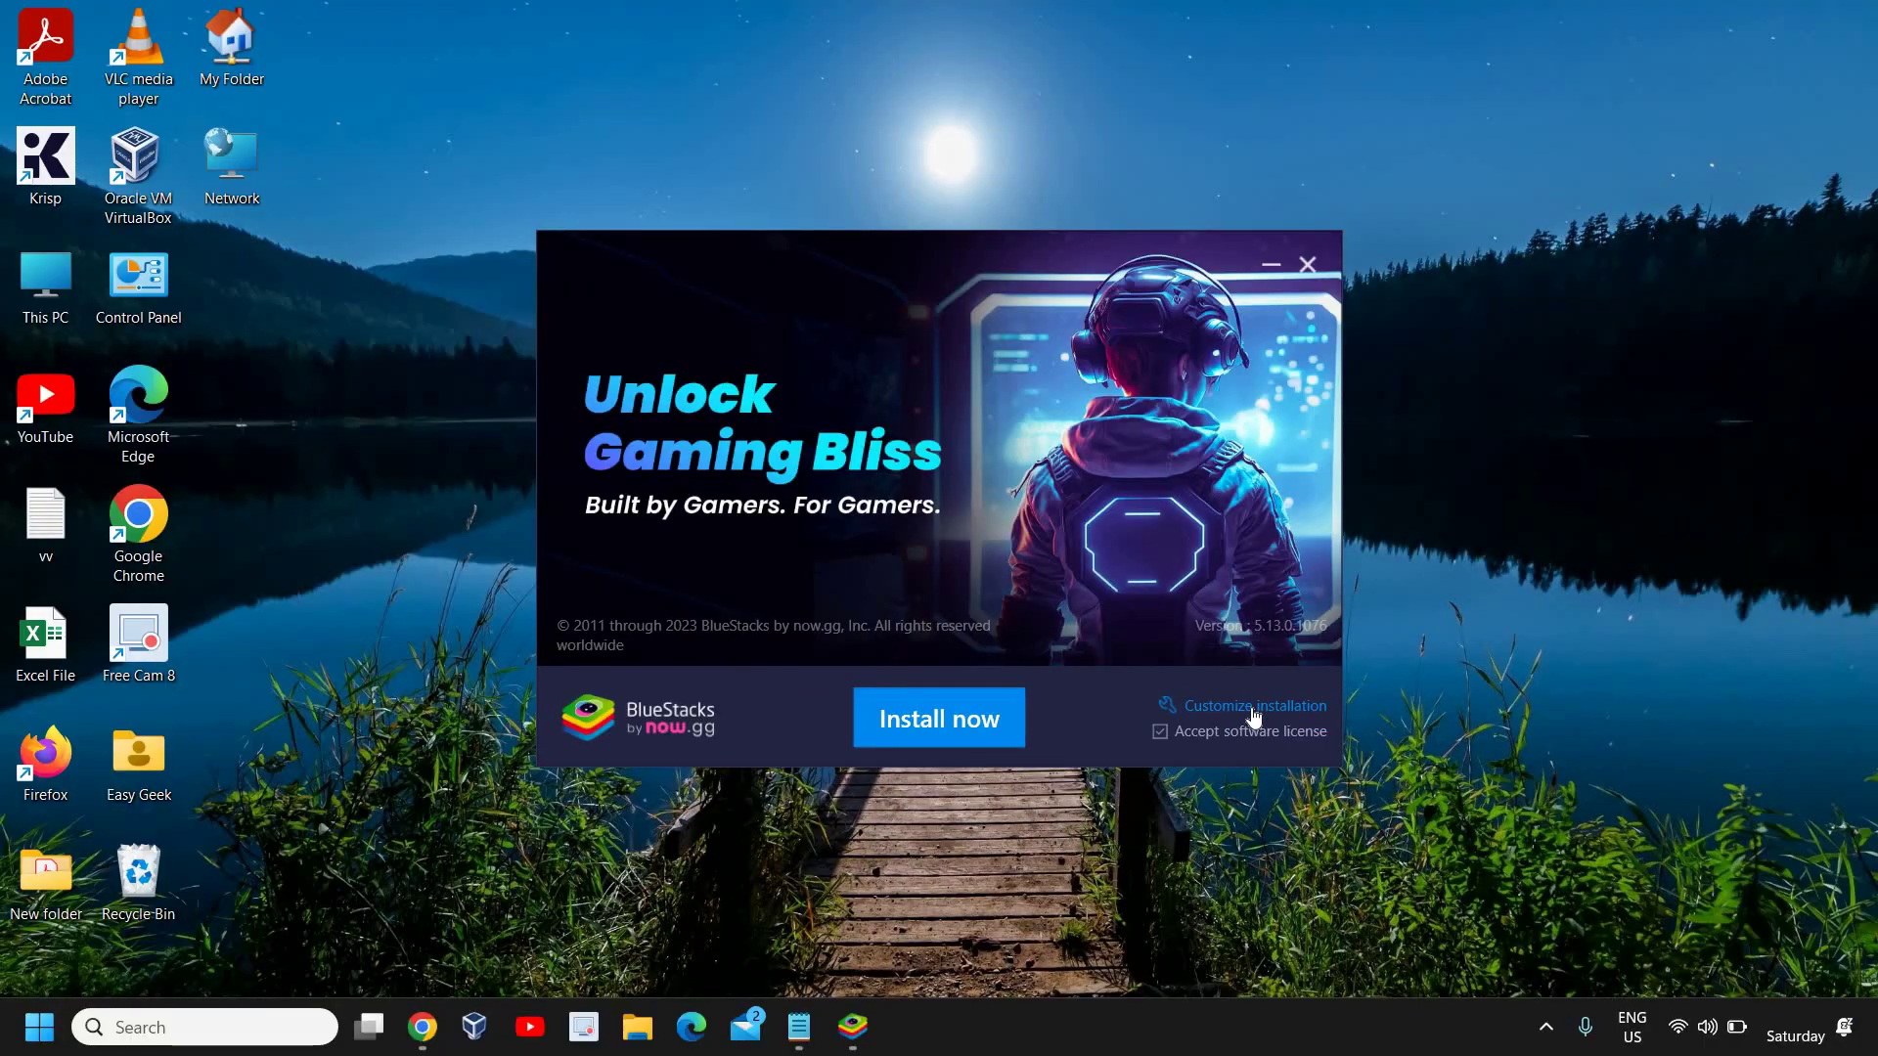
Step: Bring up a folder browser to move the C:\ProgramData\BlueStacks_nxt data path
left_click(1253, 711)
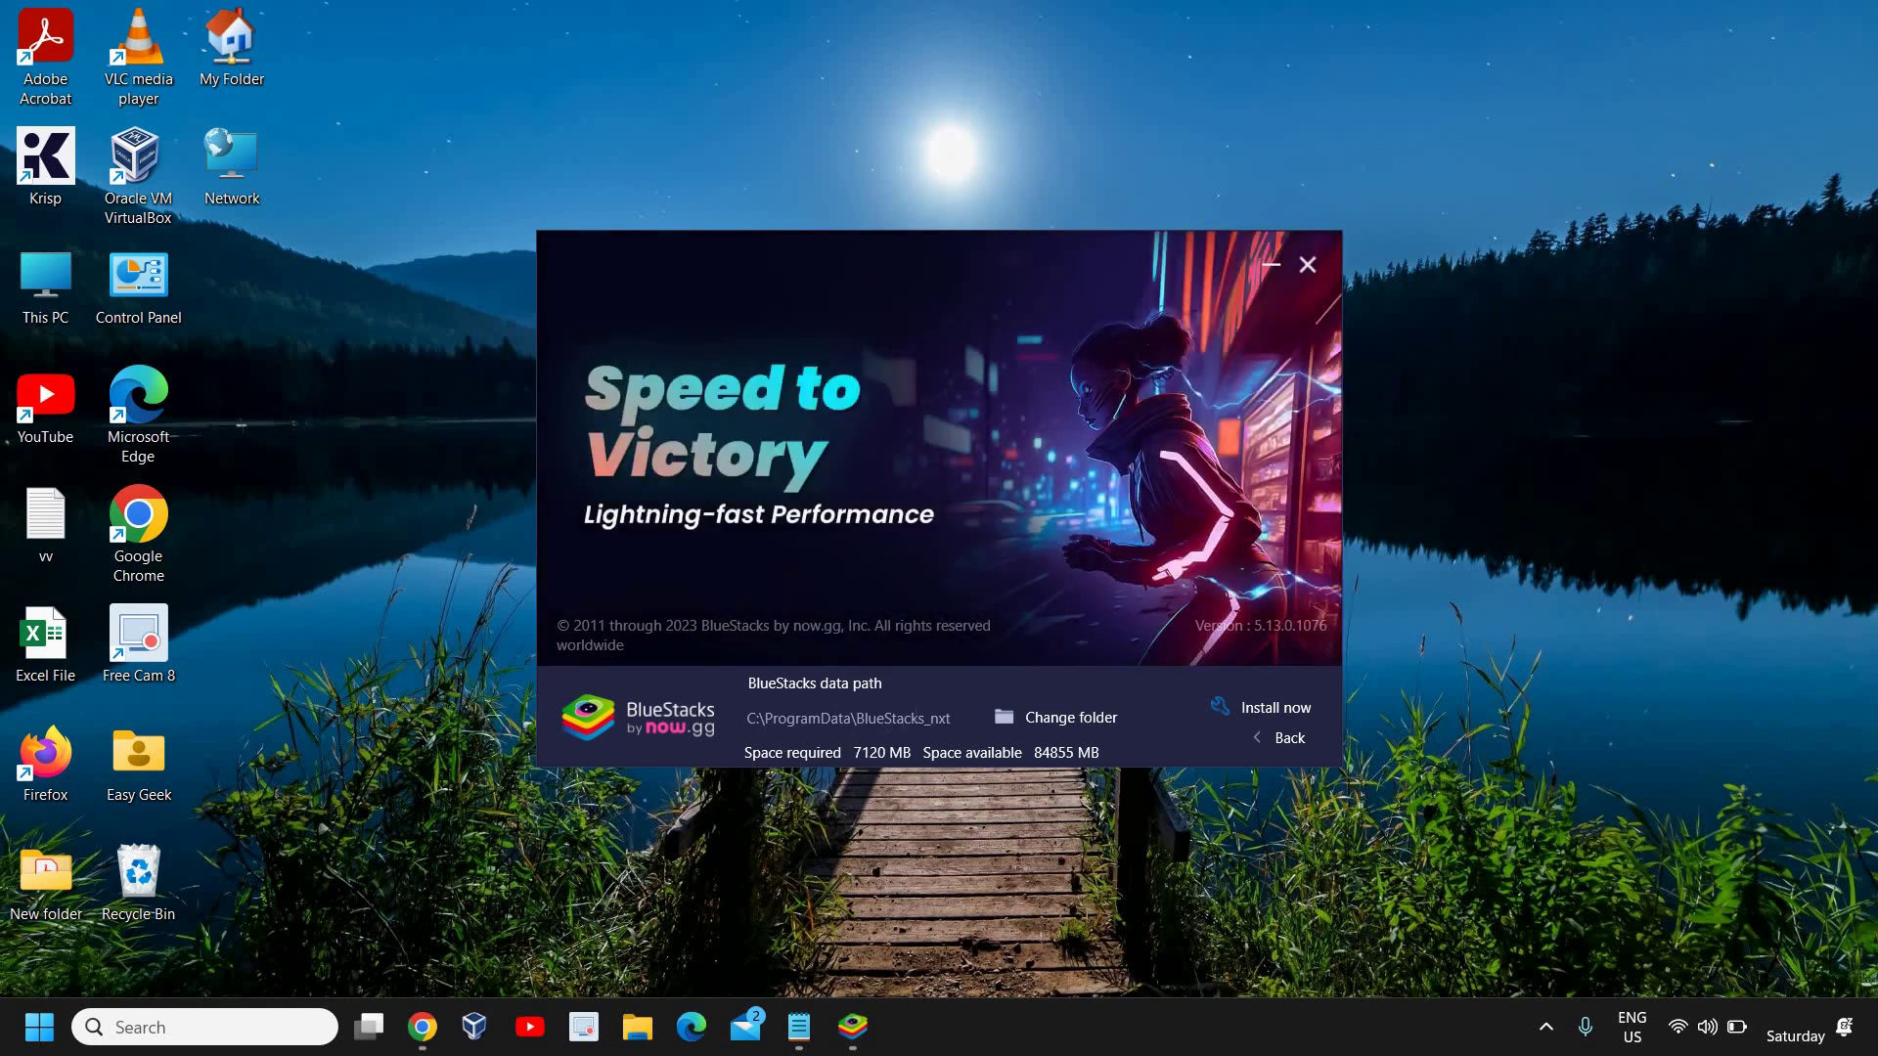
left_click(1052, 717)
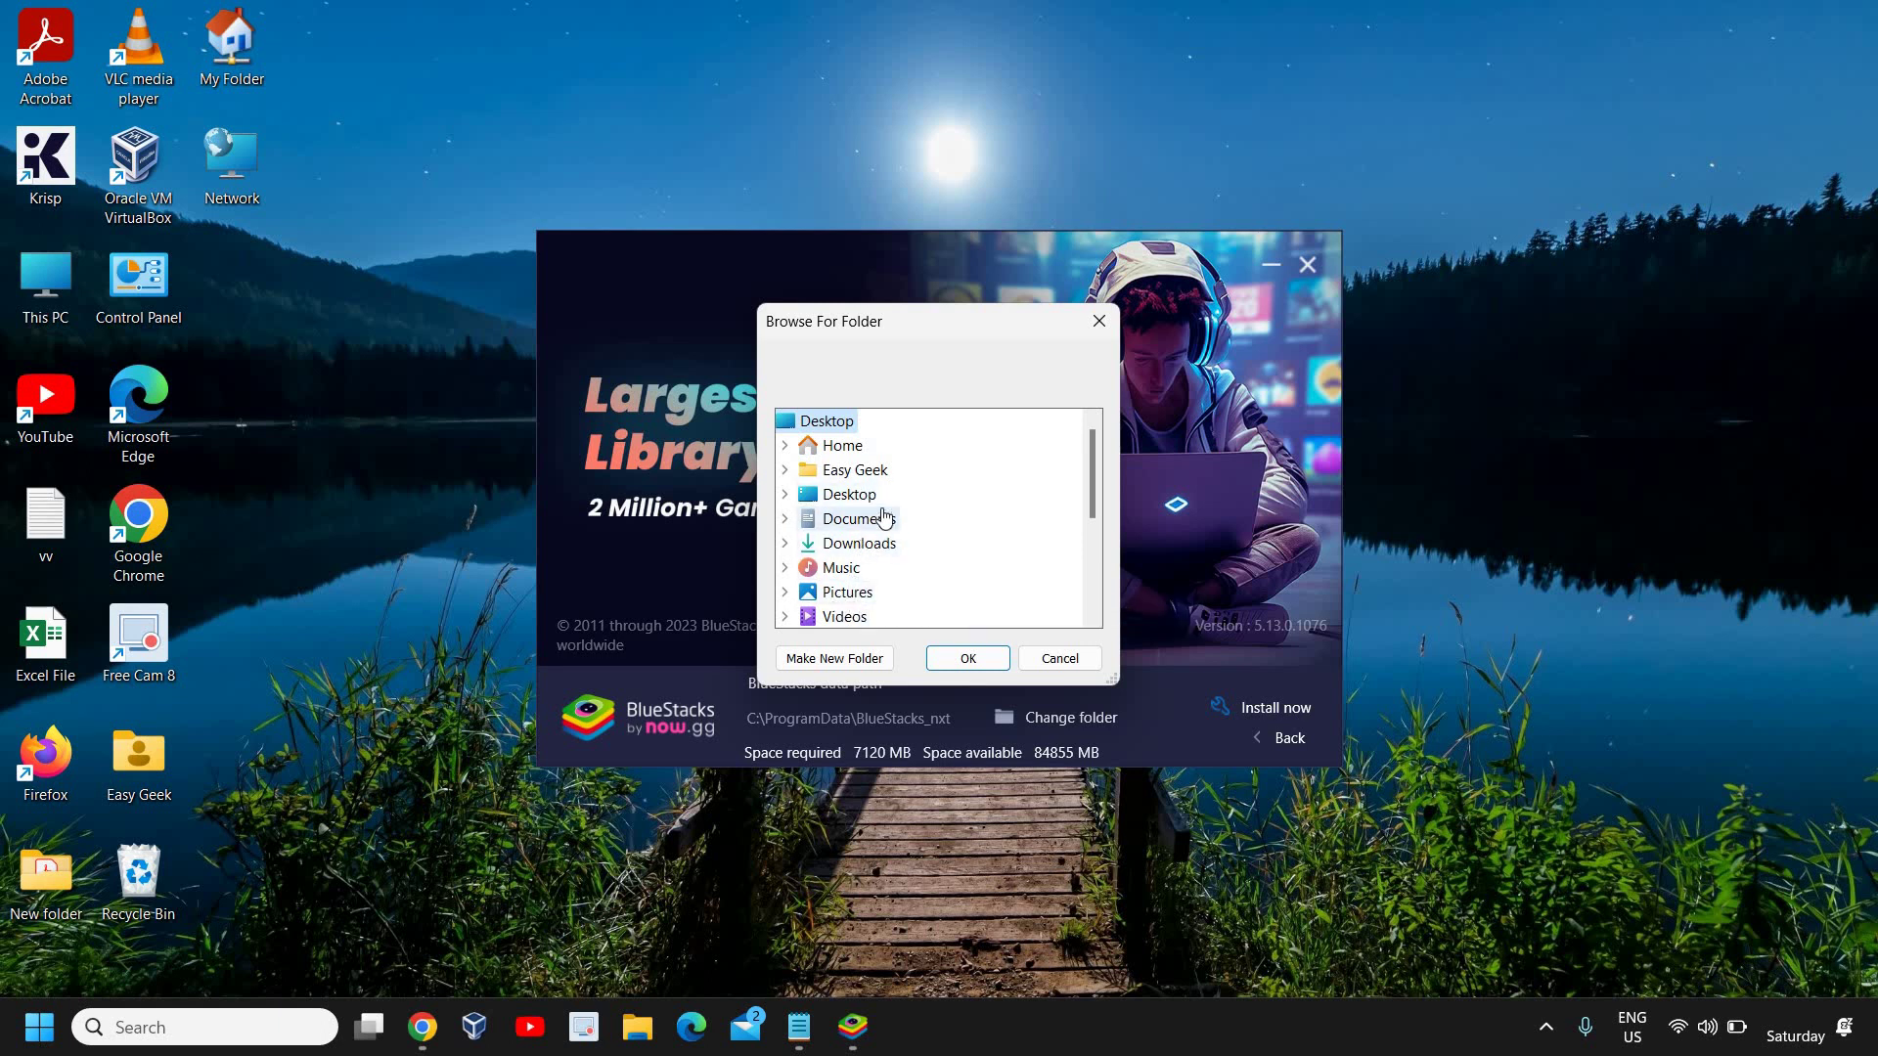
Step: Create a new Desktop folder named BS5 and confirm it as the data location
scroll(860, 574, "down", 2)
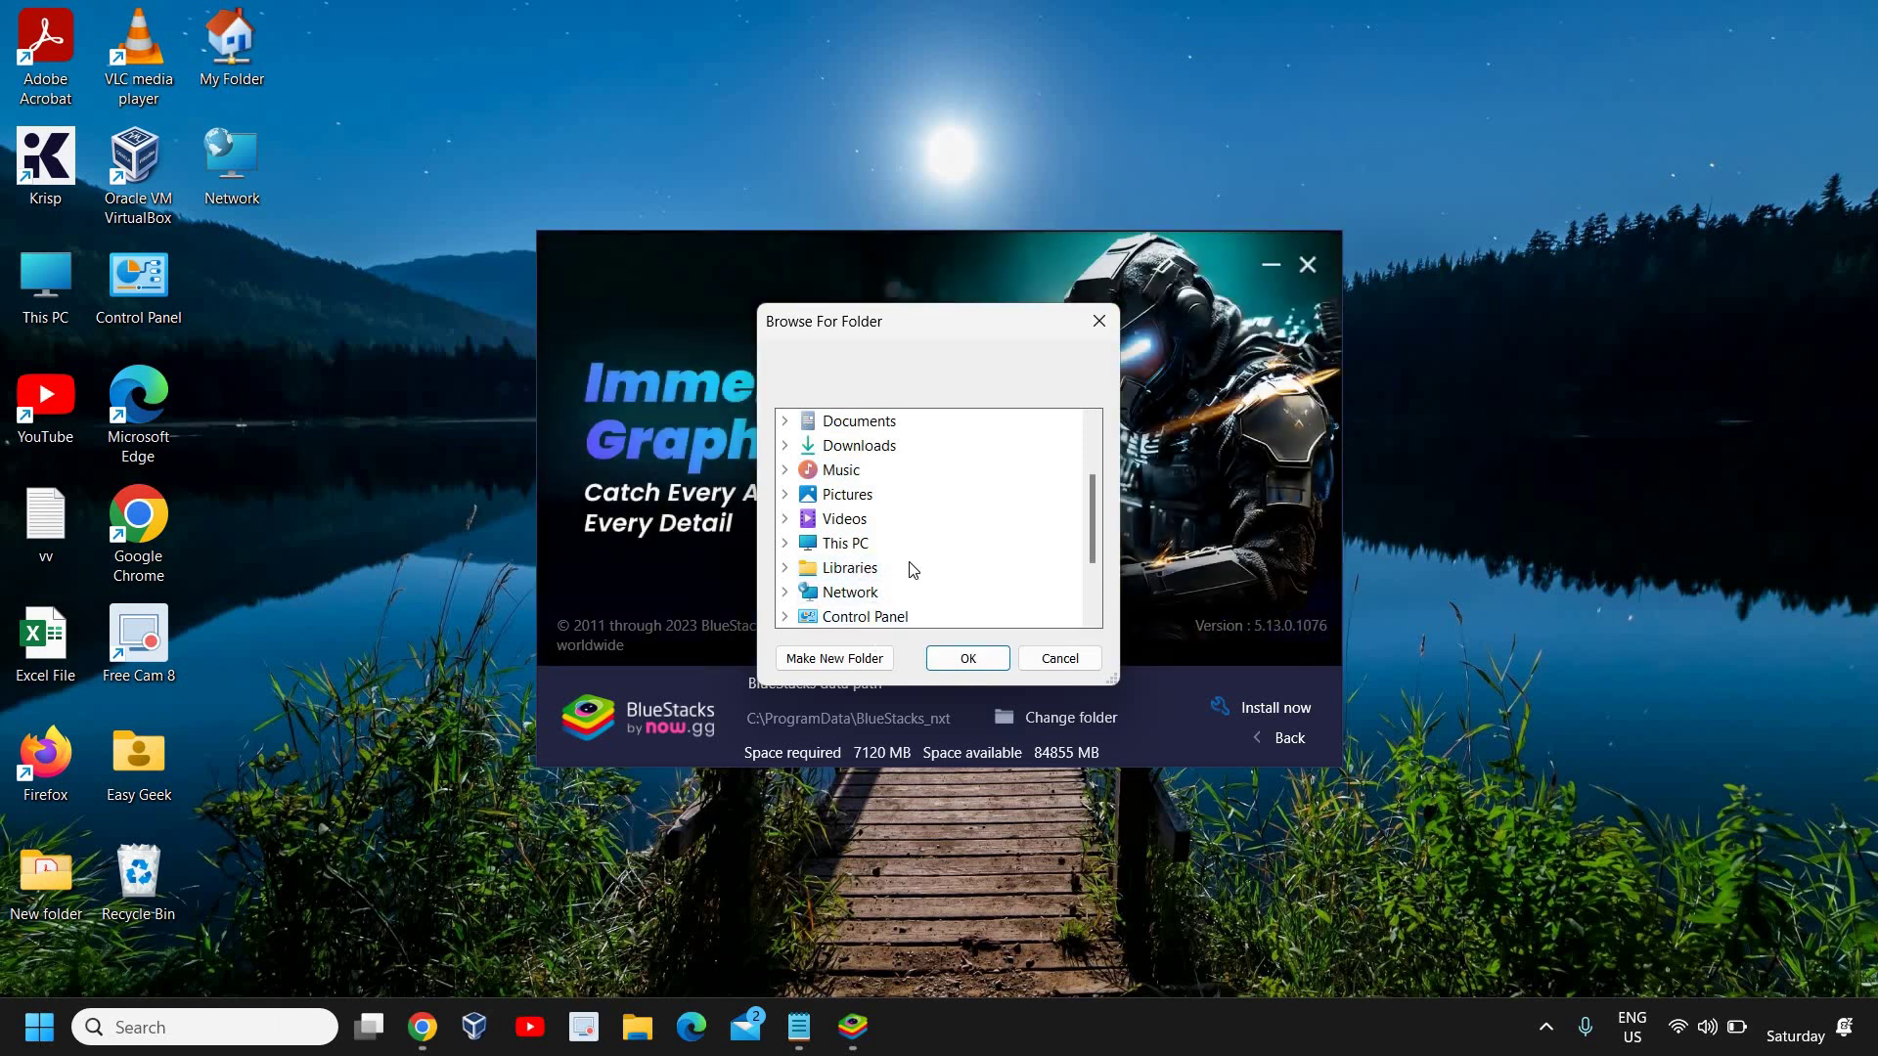
scroll(885, 582, "down", 2)
scroll(919, 571, "up", 3)
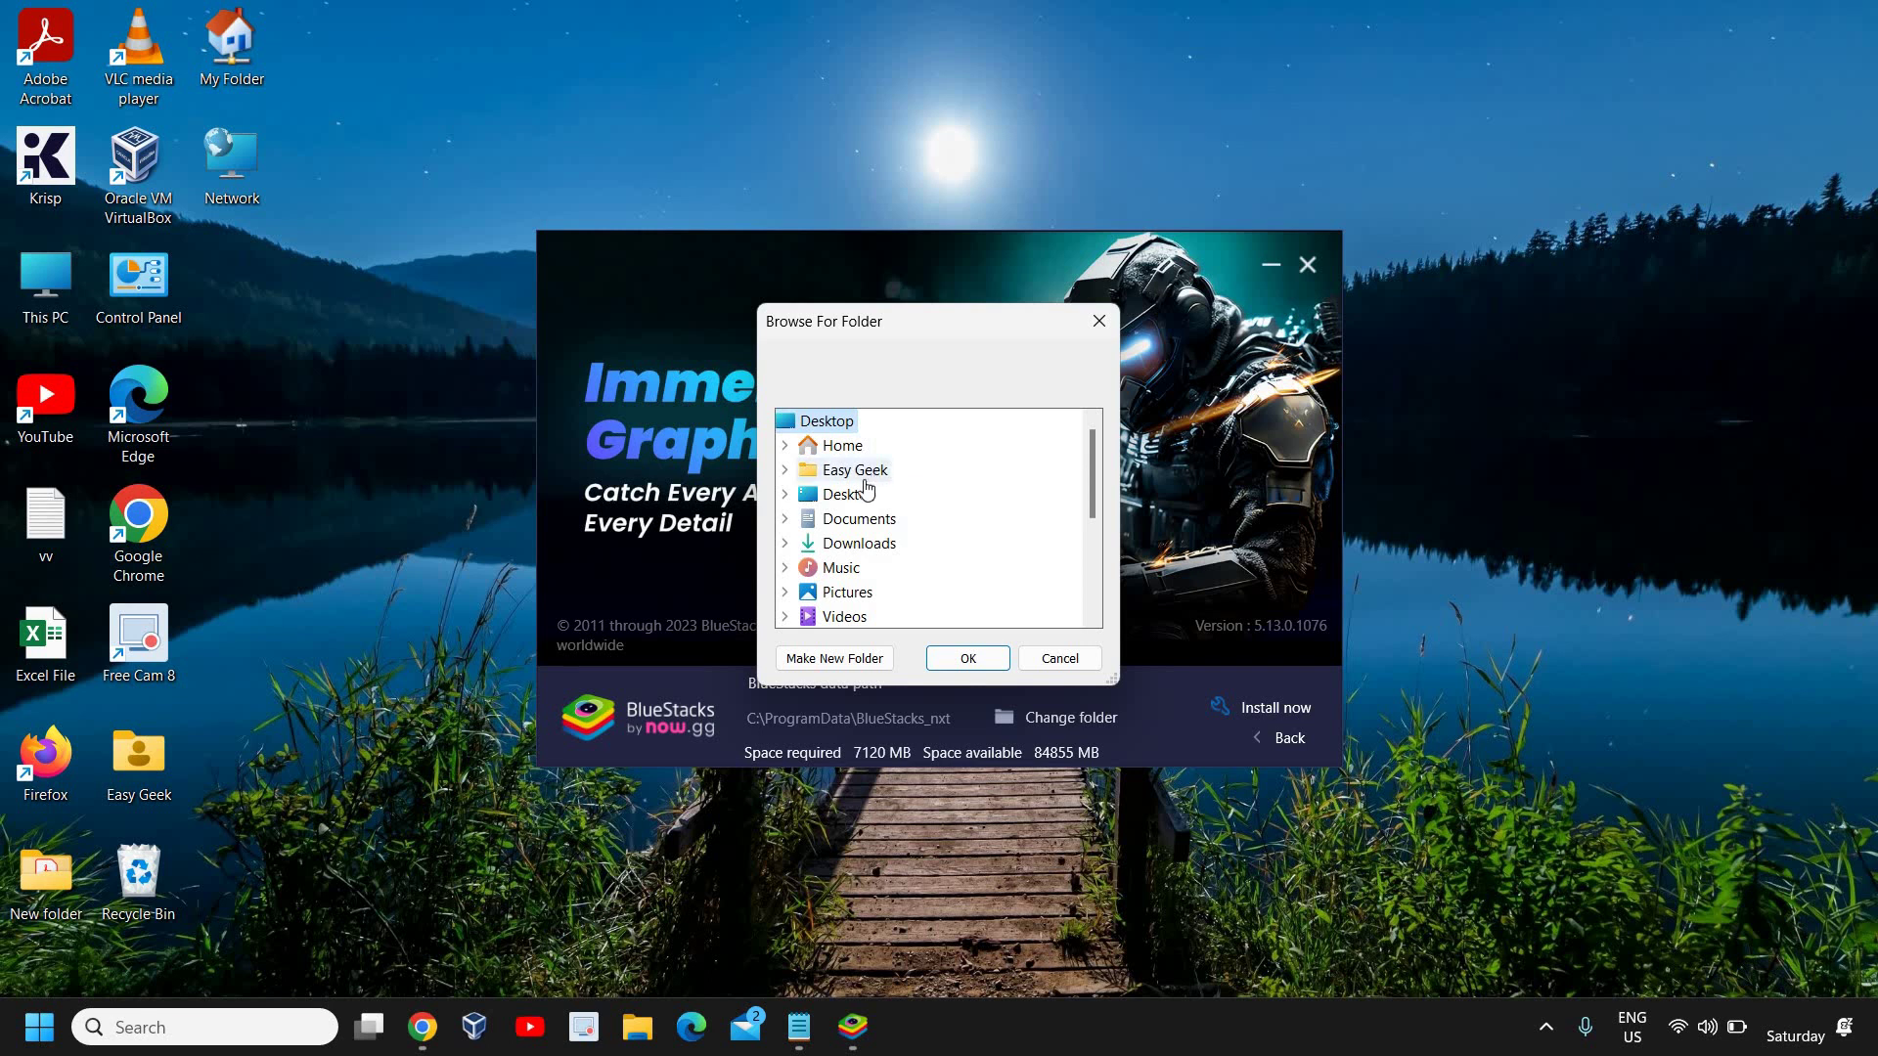
left_click(841, 661)
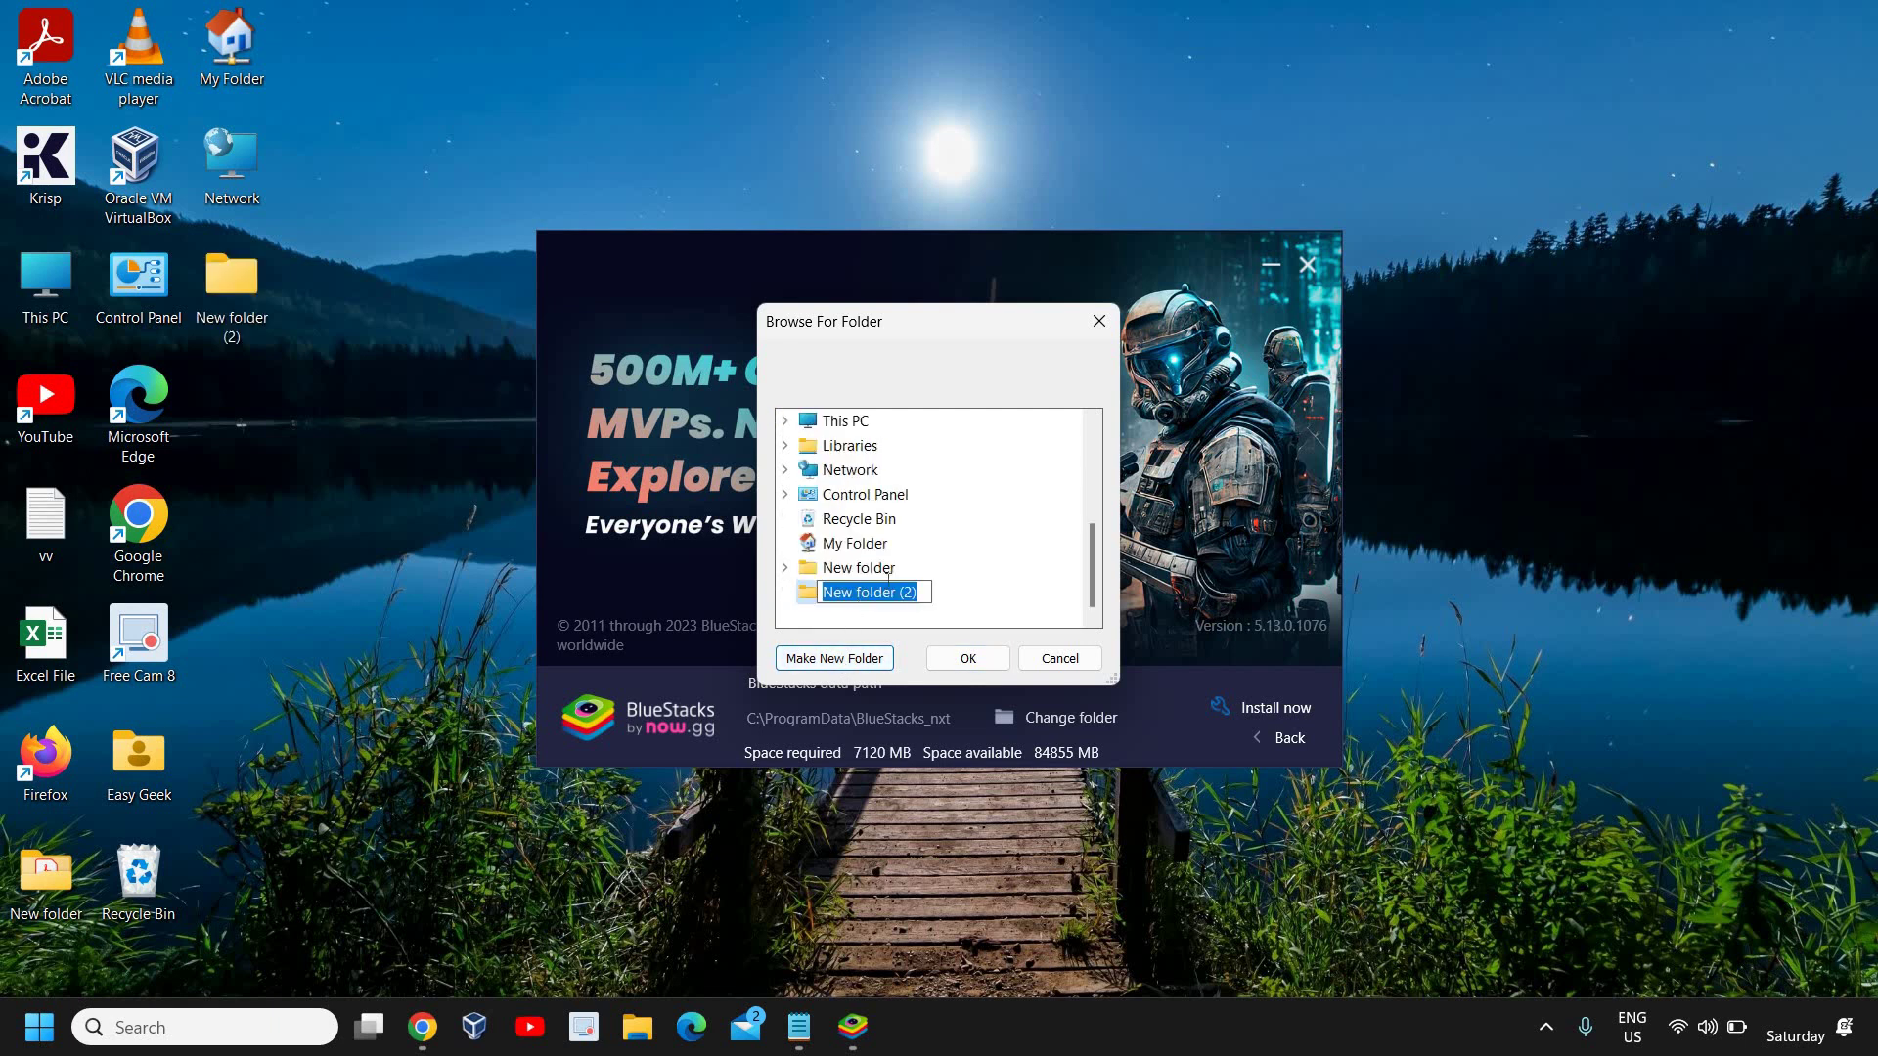
type("B")
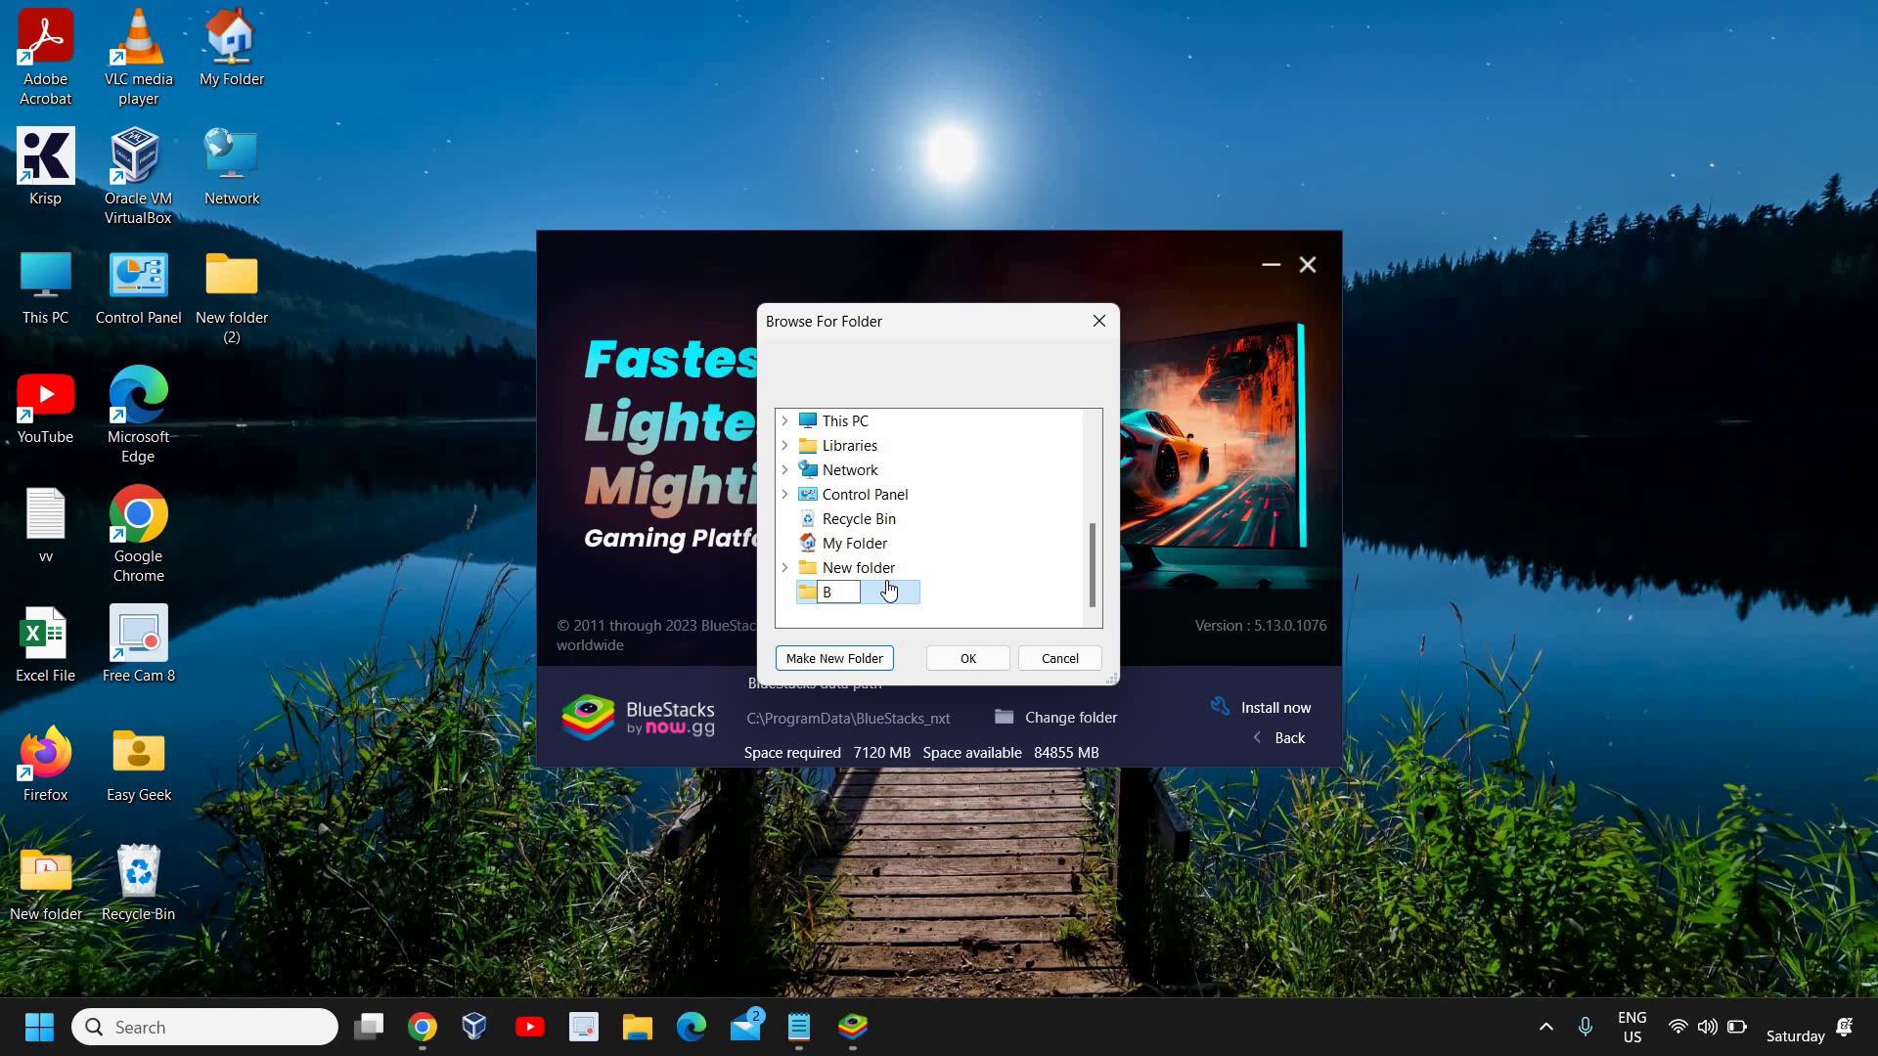
type("S5")
left_click(983, 666)
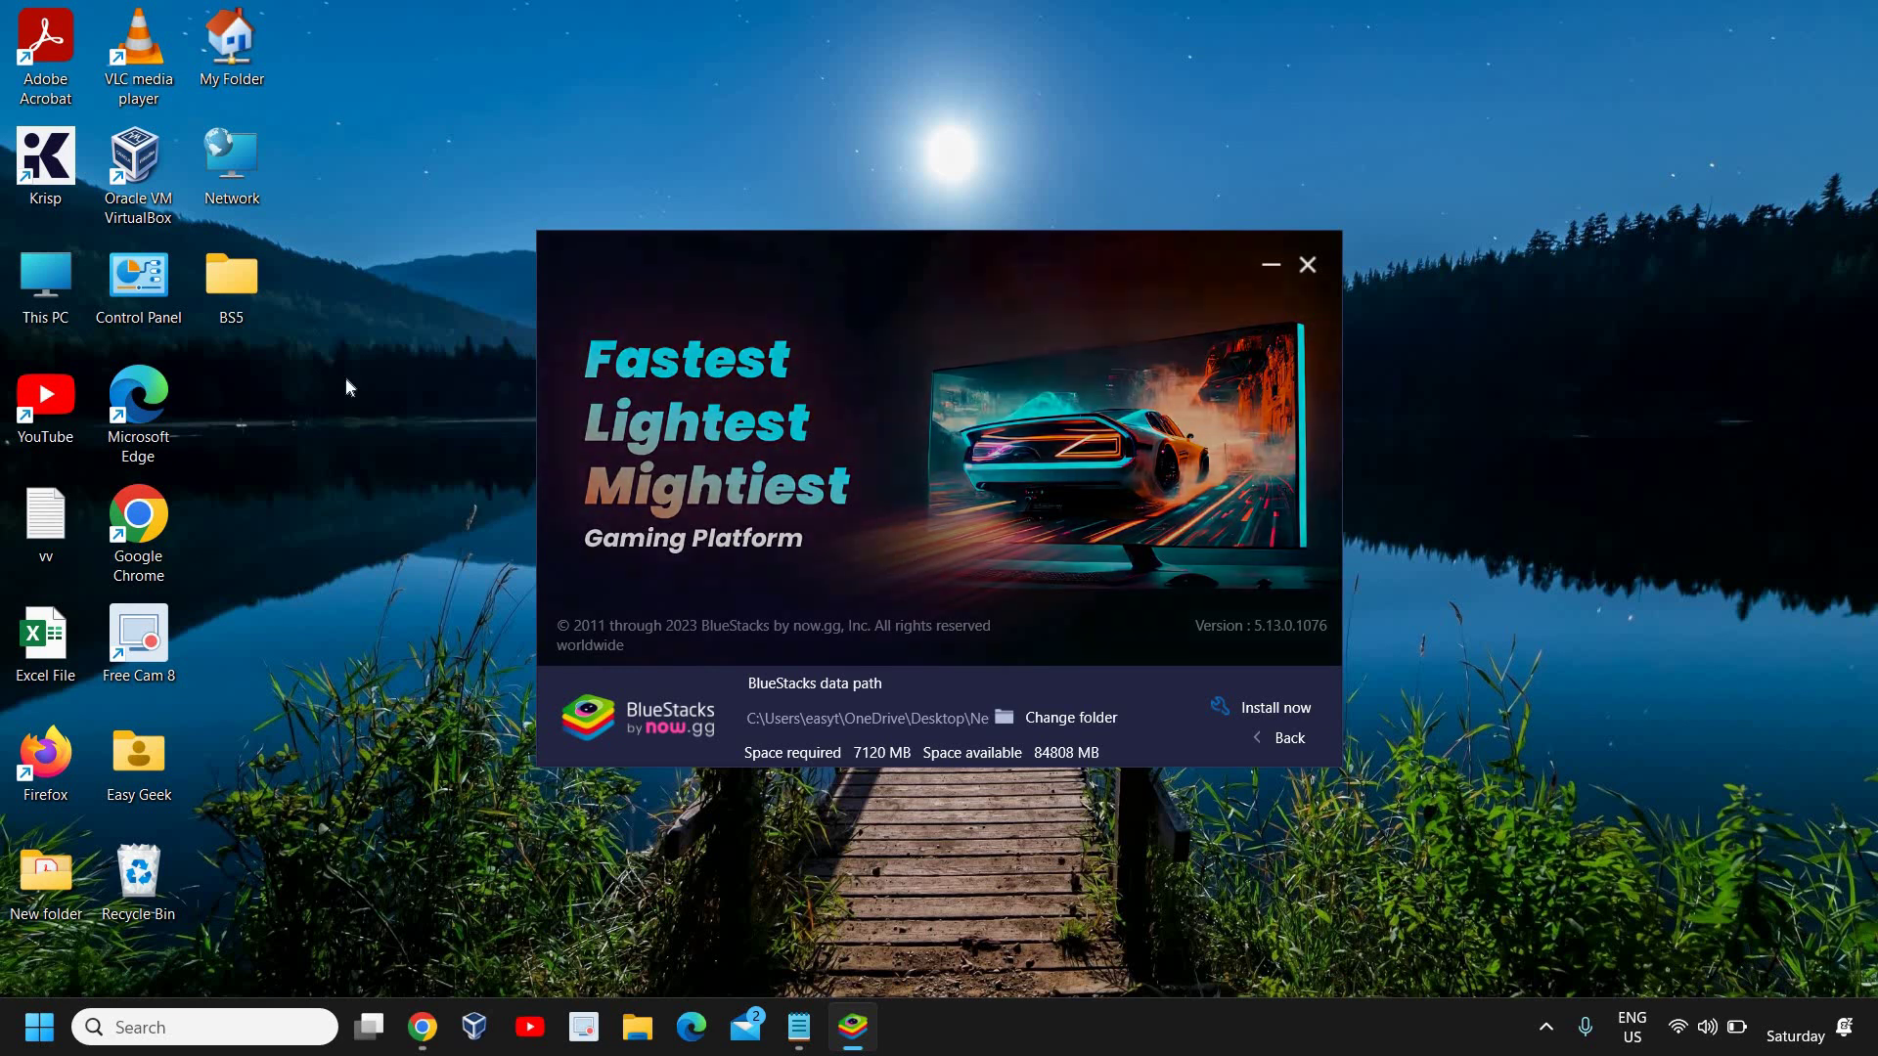